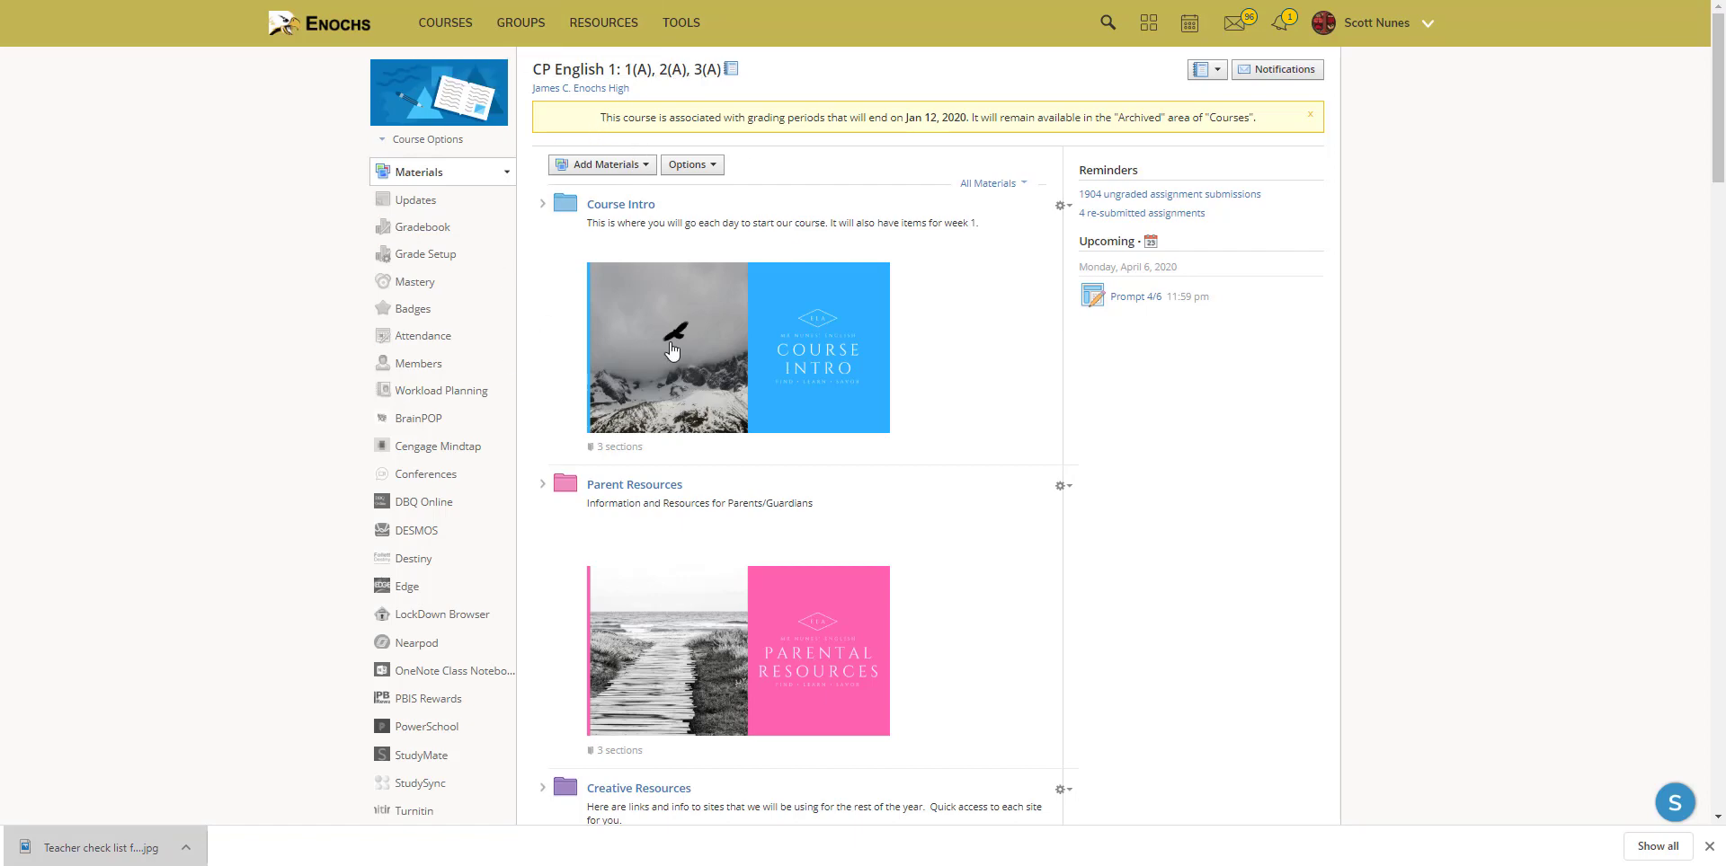
Show the Add Materials list of material types for the CP English 1 course.
{"action": "left_click", "coordinate": [629, 170]}
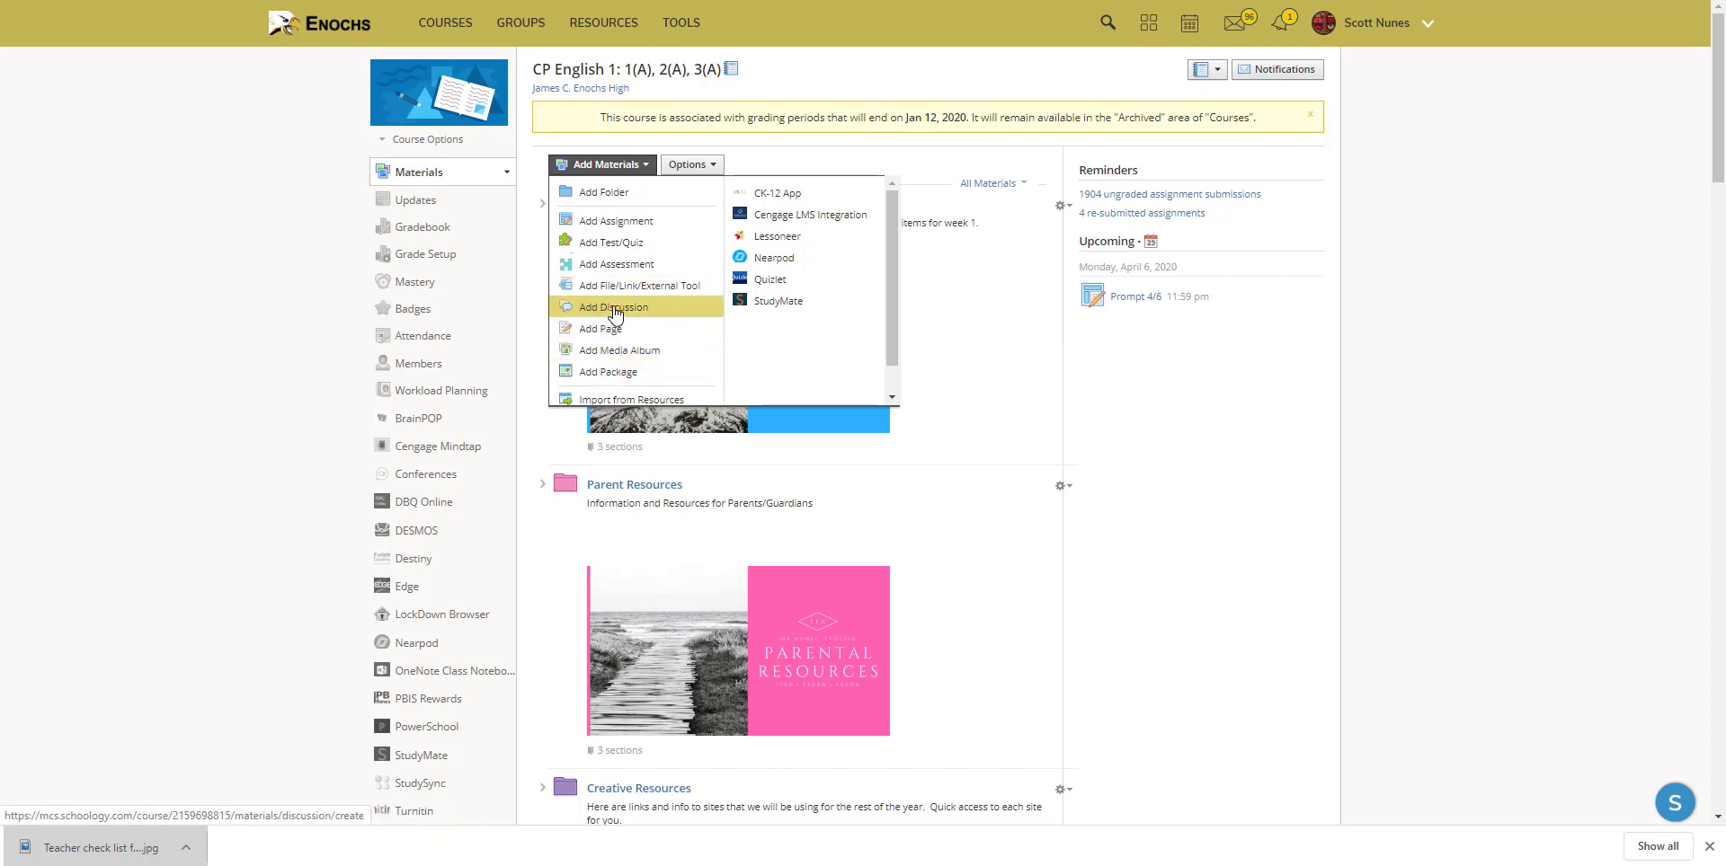
Create a new discussion titled 'Discussion 4/6' and paste in its three-paragraph prompt.
{"action": "left_click", "coordinate": [615, 309]}
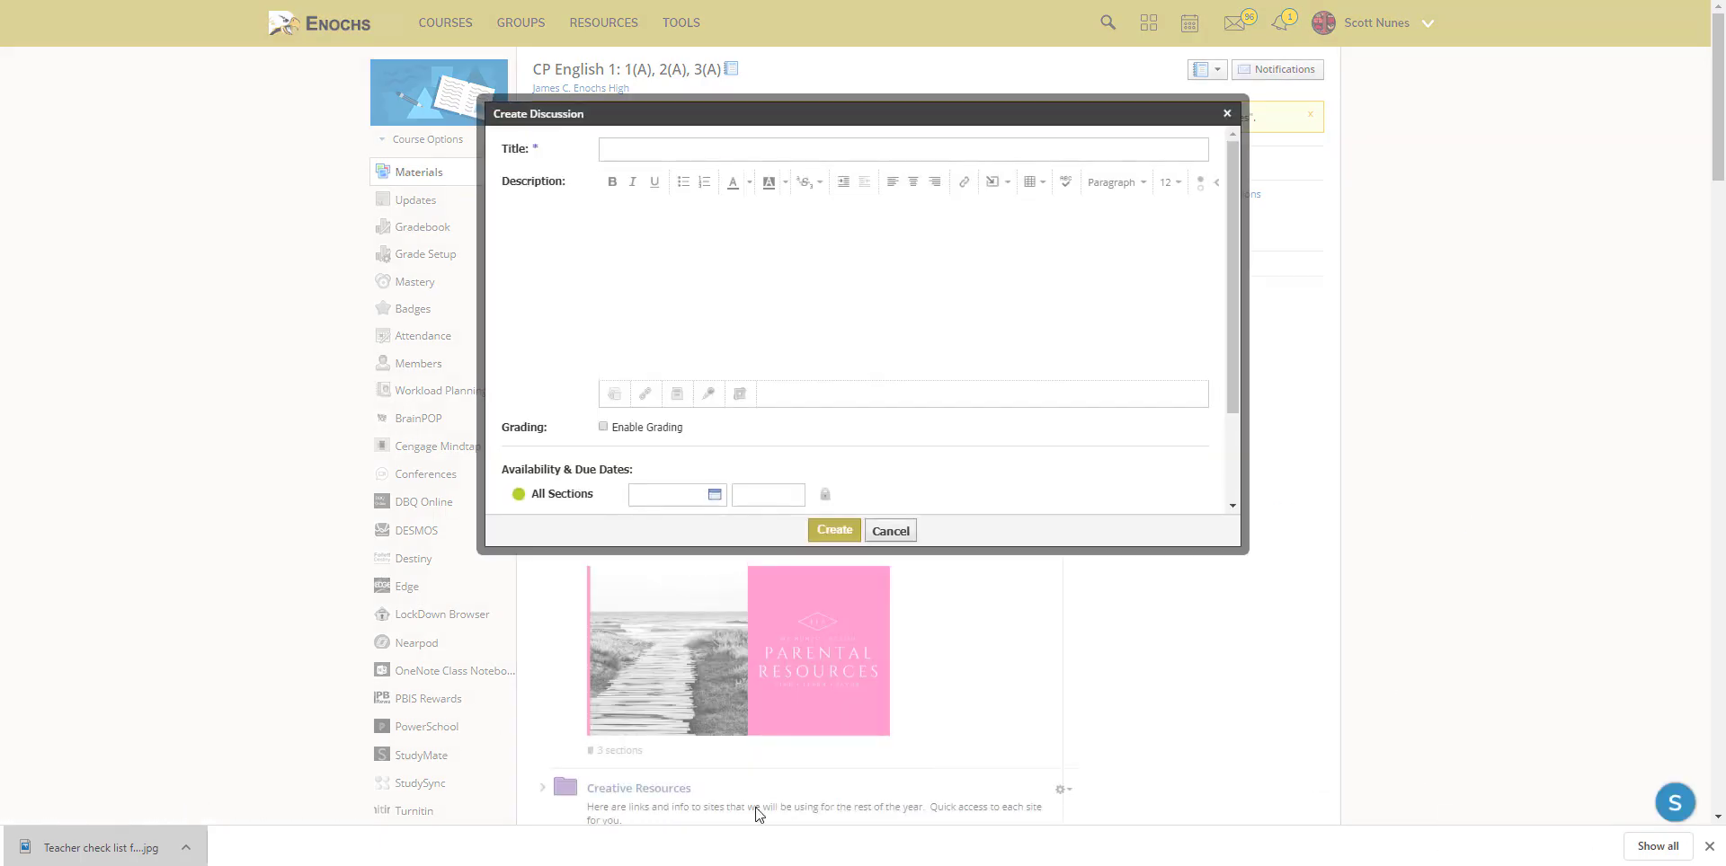
{"action": "left_click", "coordinate": [632, 155]}
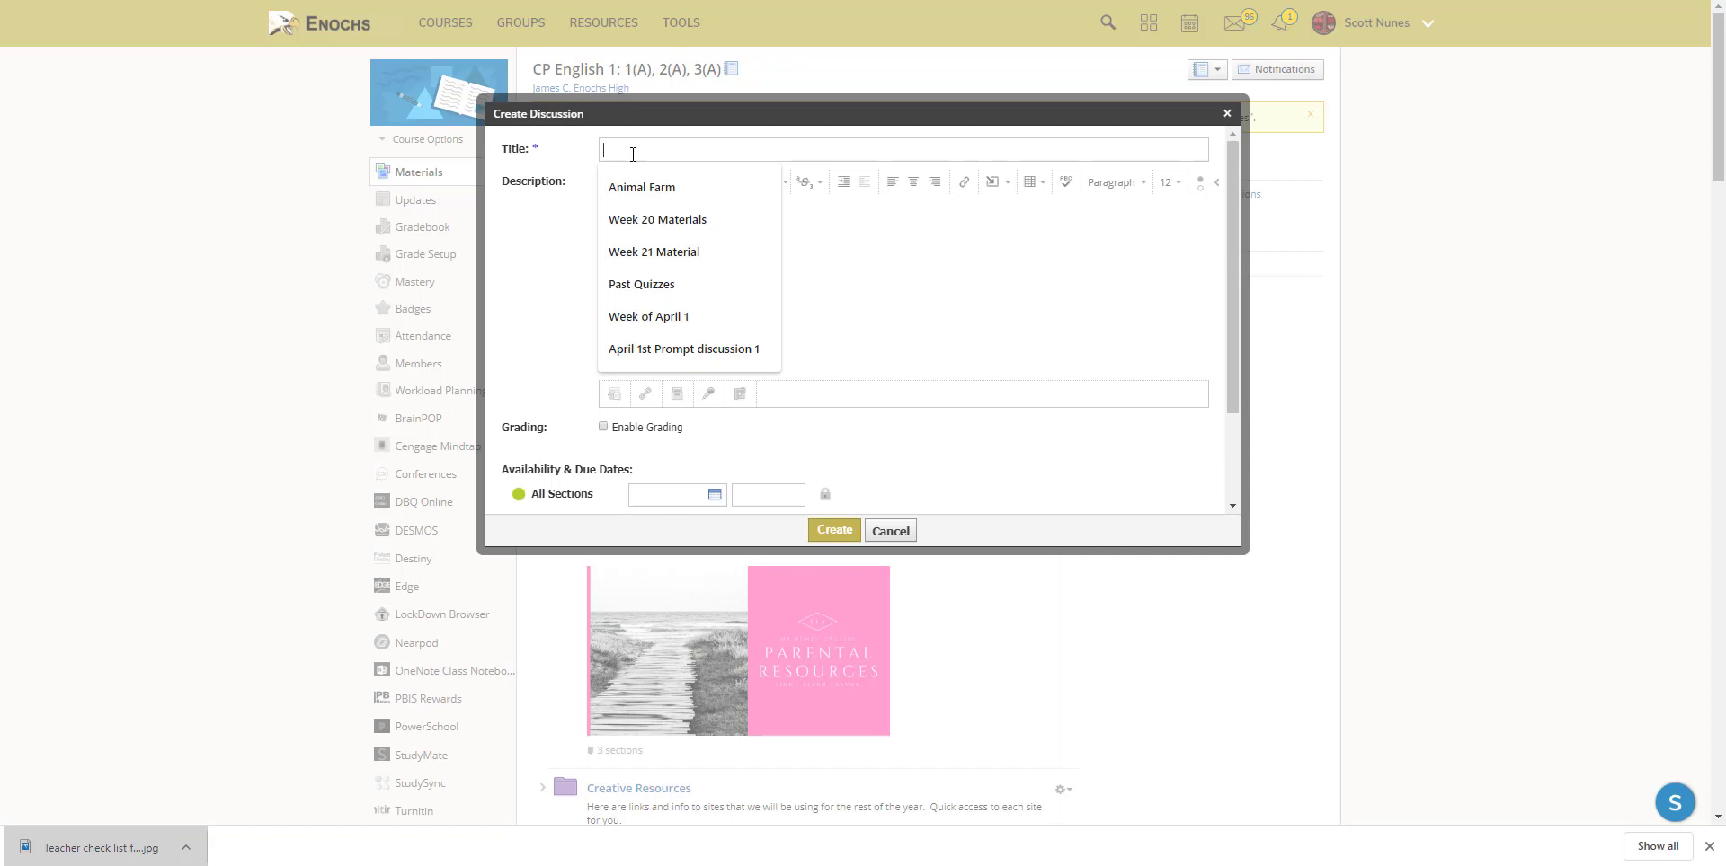
{"action": "type", "text": "Di"}
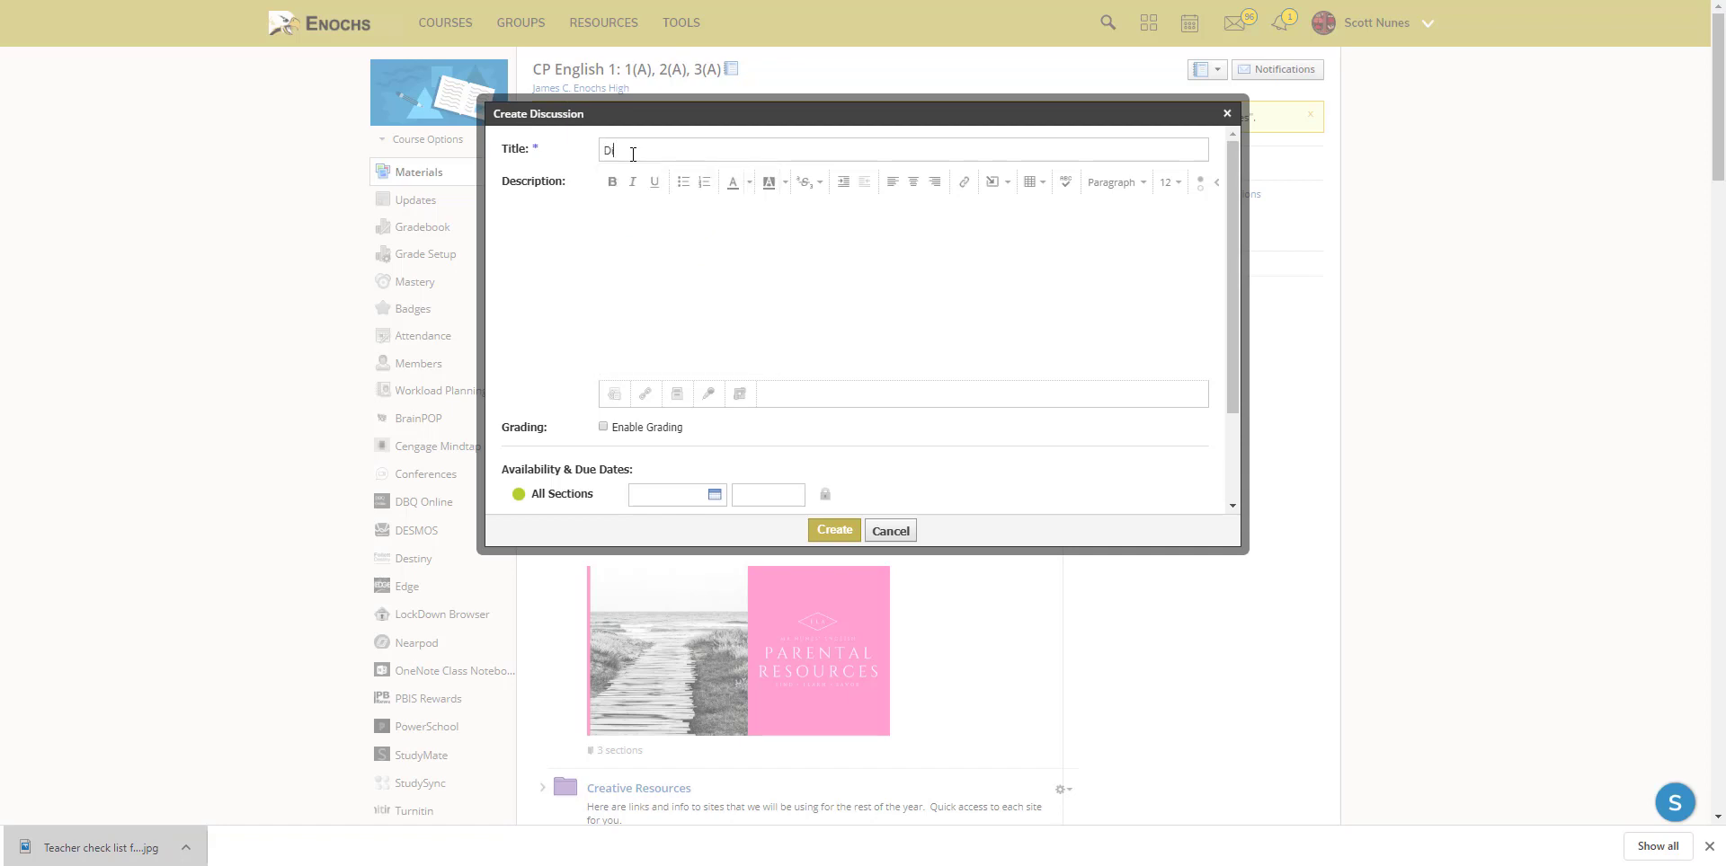
{"action": "type", "text": "scussion "}
{"action": "type", "text": "4/6"}
{"action": "left_click", "coordinate": [665, 230]}
{"action": "key", "text": "ctrl+v"}
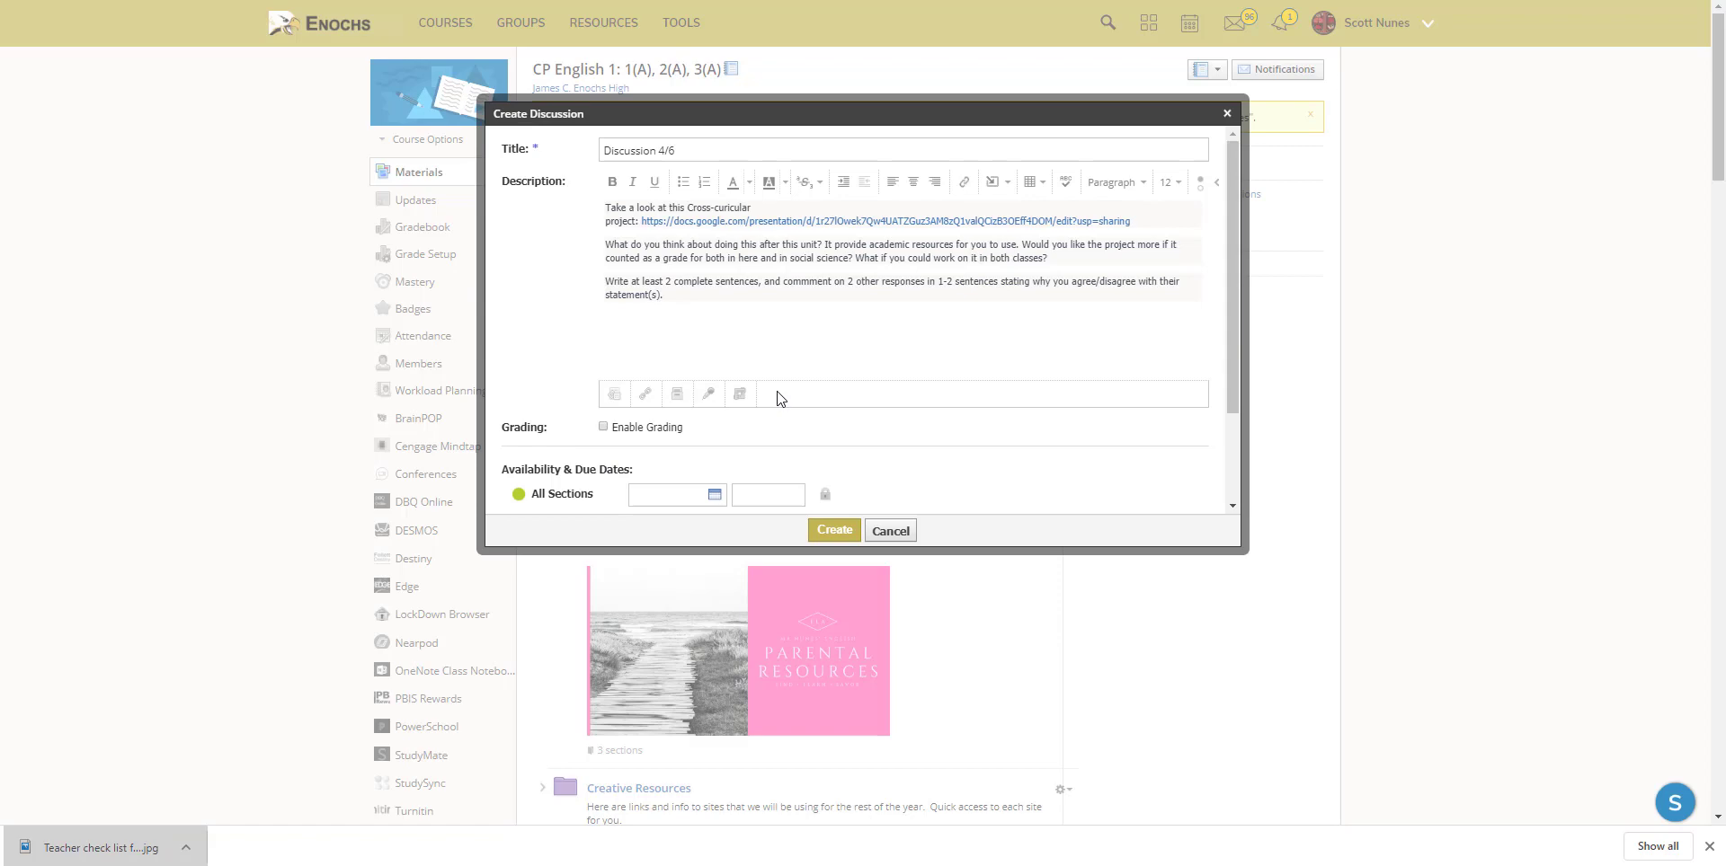
Enable grading worth 10 points in the Writing category for the Semester 1 period.
{"action": "left_click", "coordinate": [603, 428]}
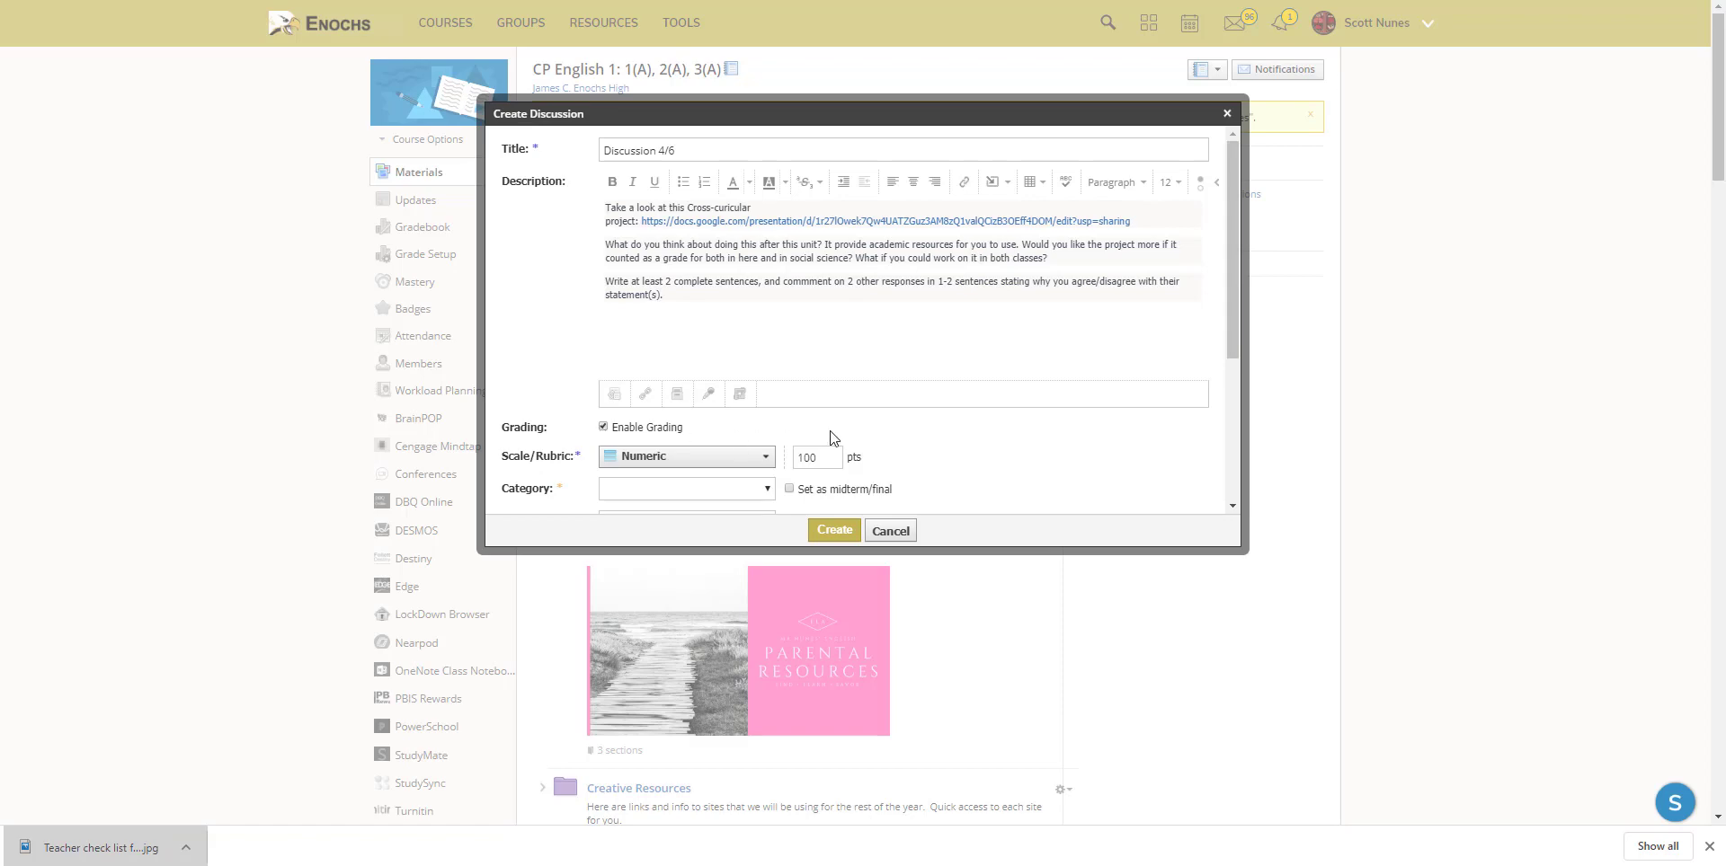
{"action": "scroll", "coordinate": [831, 438], "scroll_direction": "down", "scroll_amount": 2}
{"action": "left_click", "coordinate": [828, 277]}
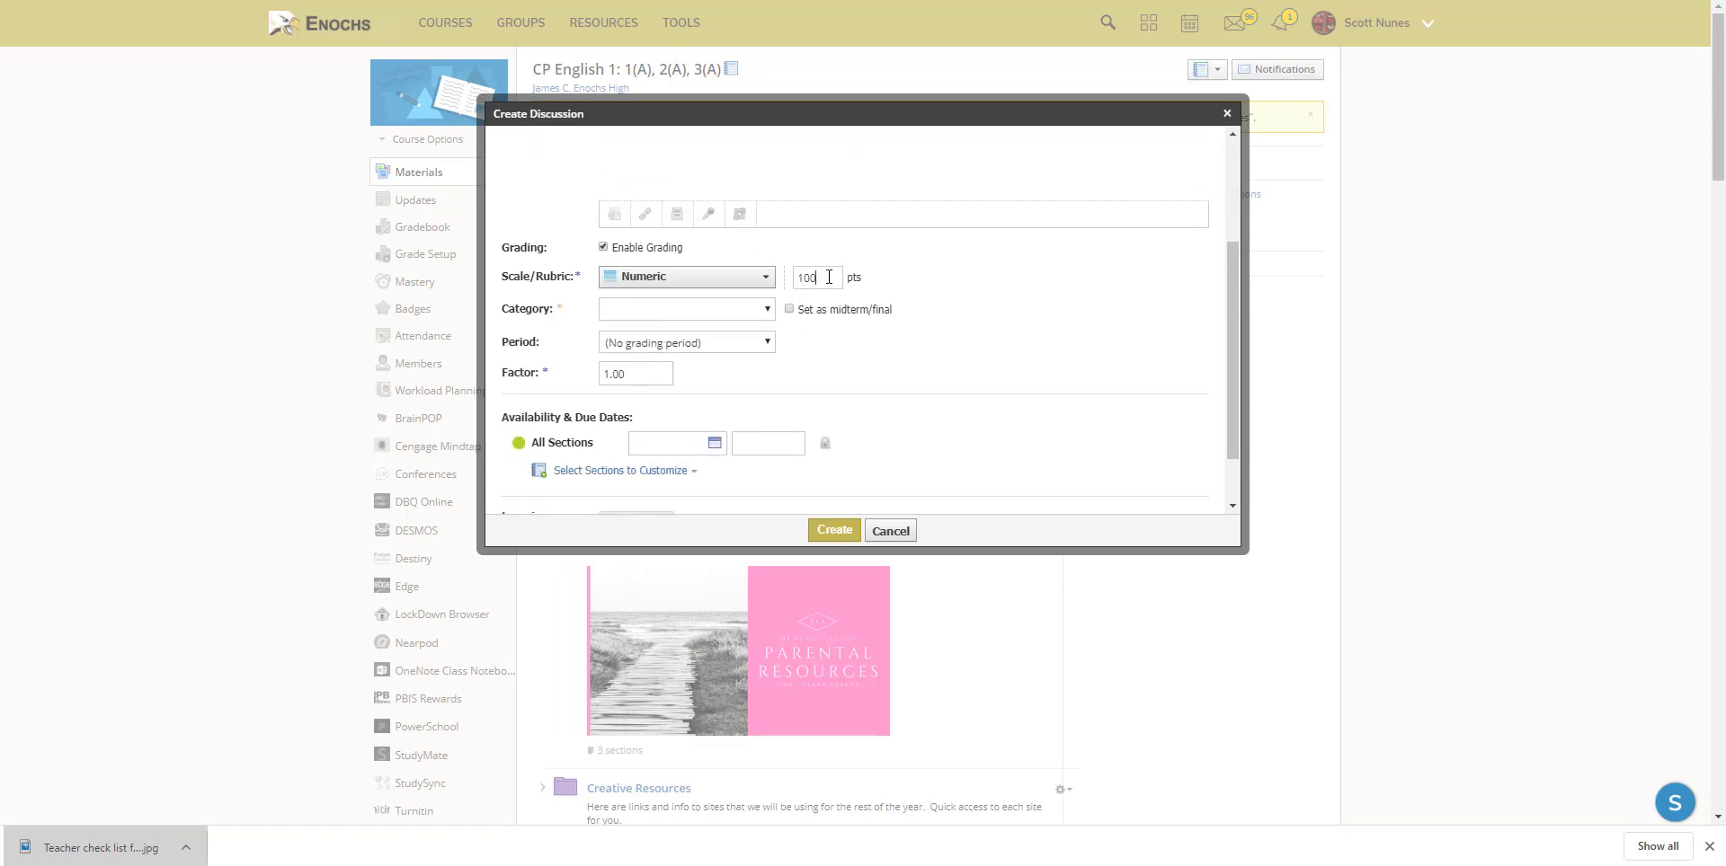
{"action": "left_click", "coordinate": [713, 318]}
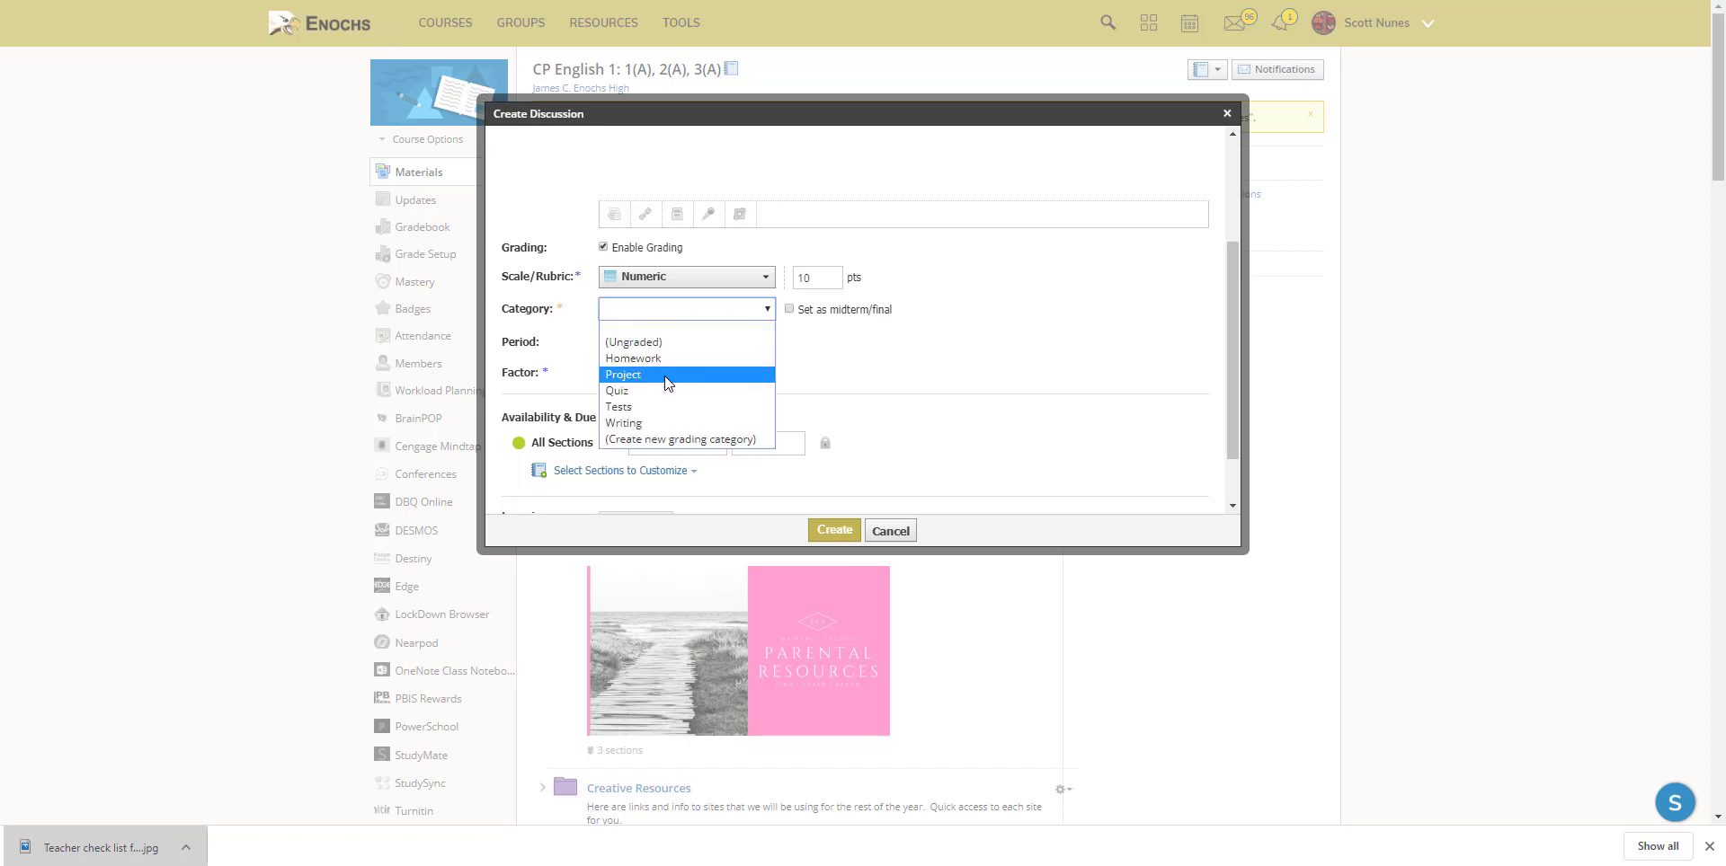
{"action": "left_click", "coordinate": [660, 424]}
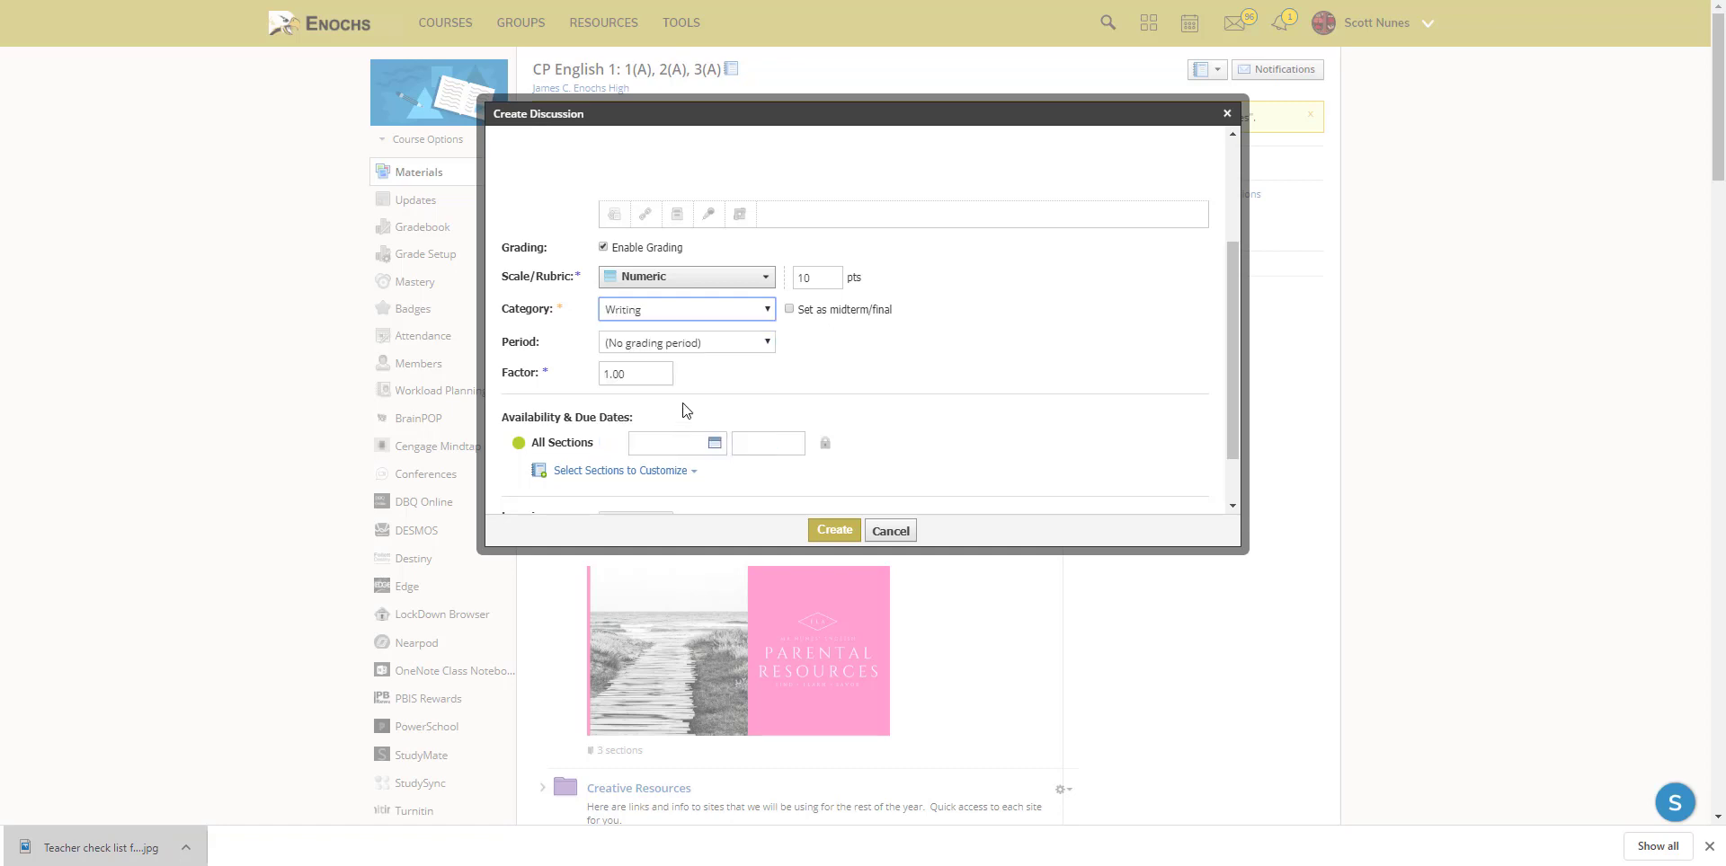
{"action": "left_click", "coordinate": [677, 351]}
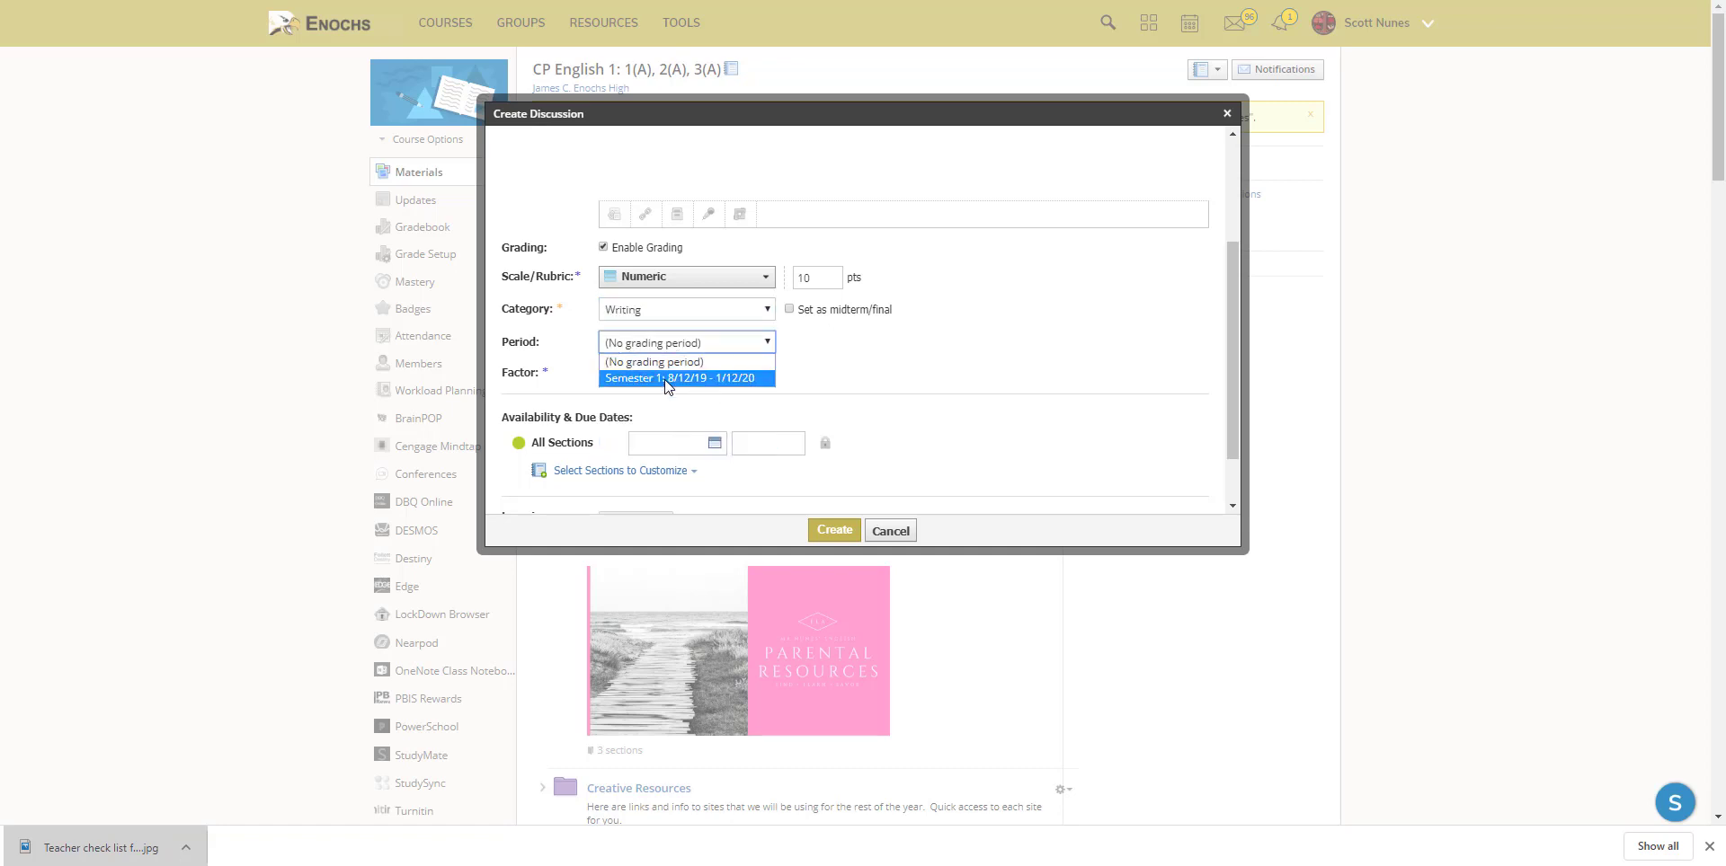
{"action": "left_click", "coordinate": [669, 379]}
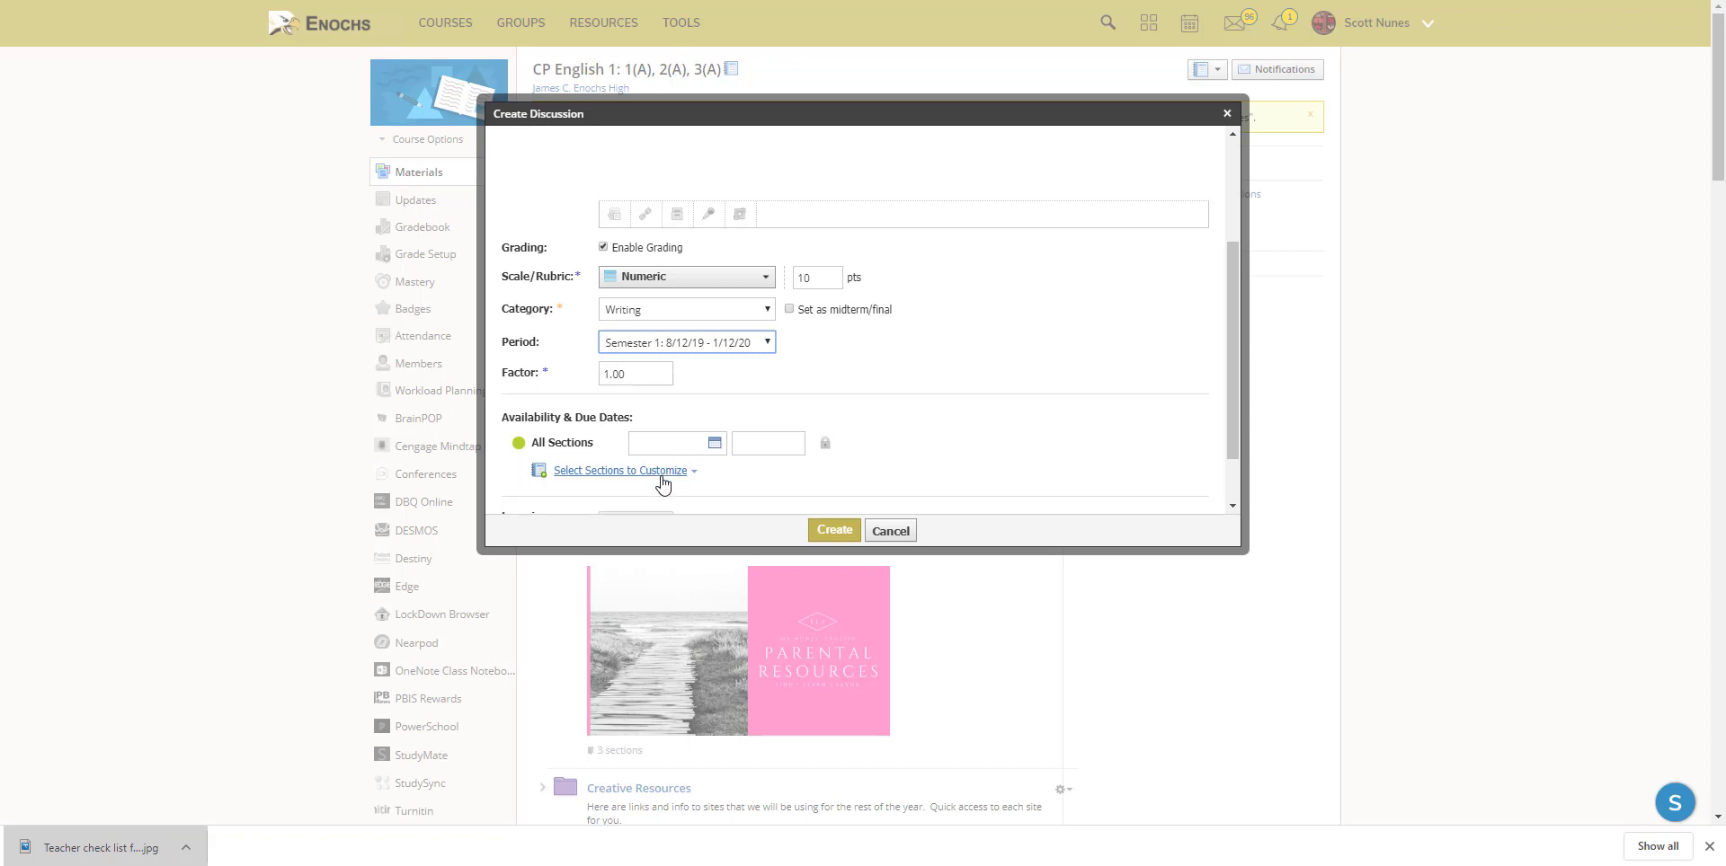
Leave all section checkboxes cleared so availability applies to every section together.
{"action": "left_click", "coordinate": [661, 478]}
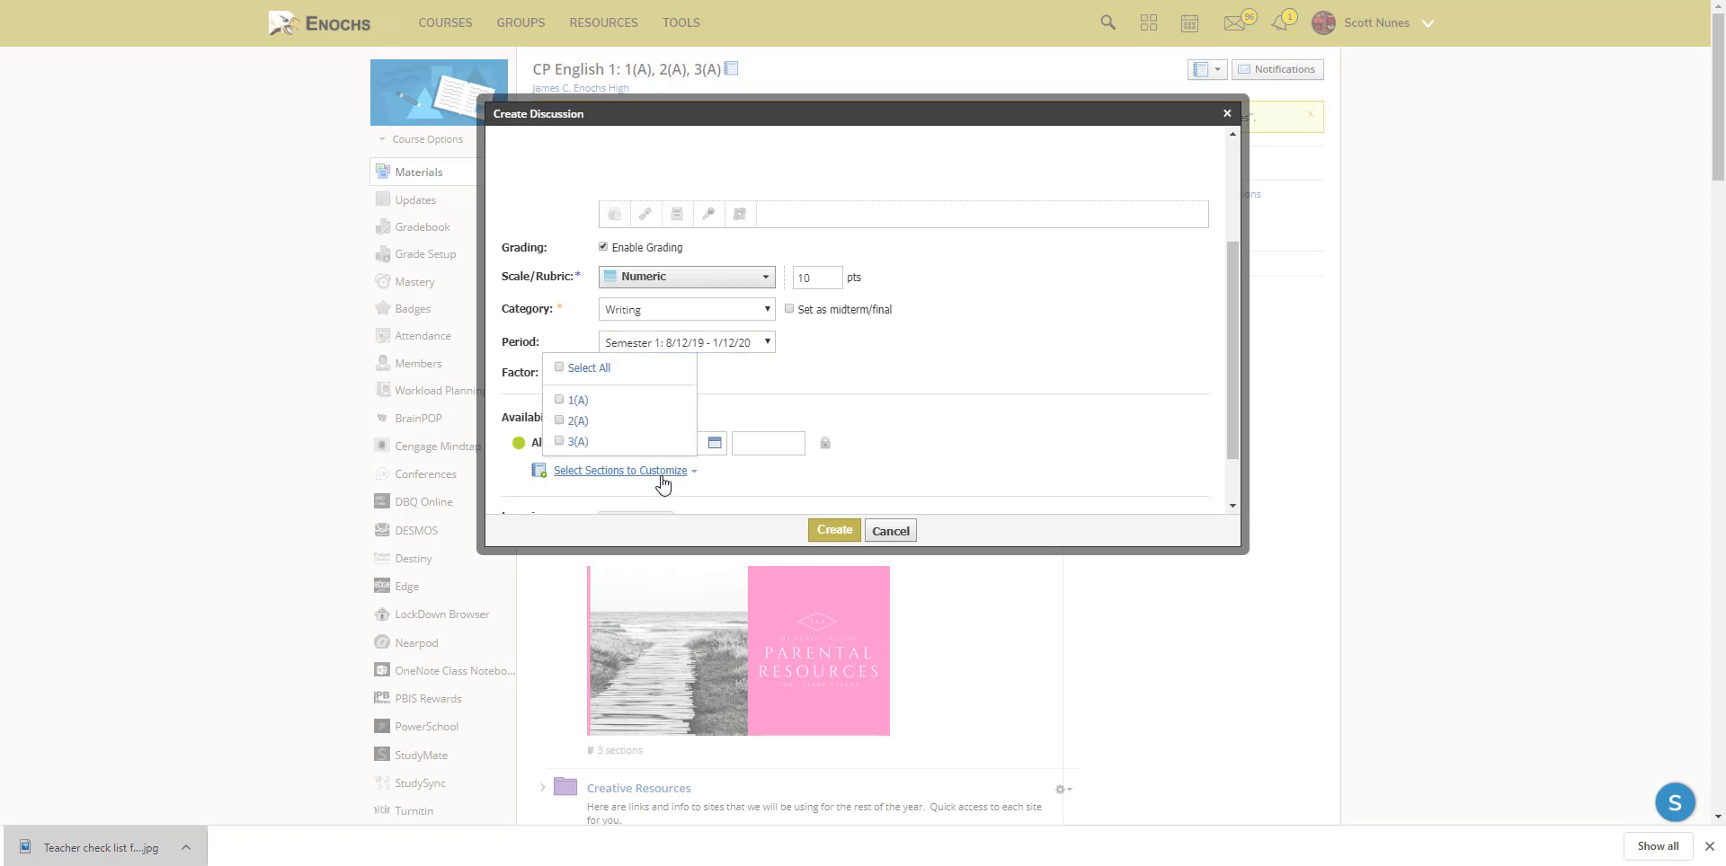
{"action": "left_click", "coordinate": [559, 399]}
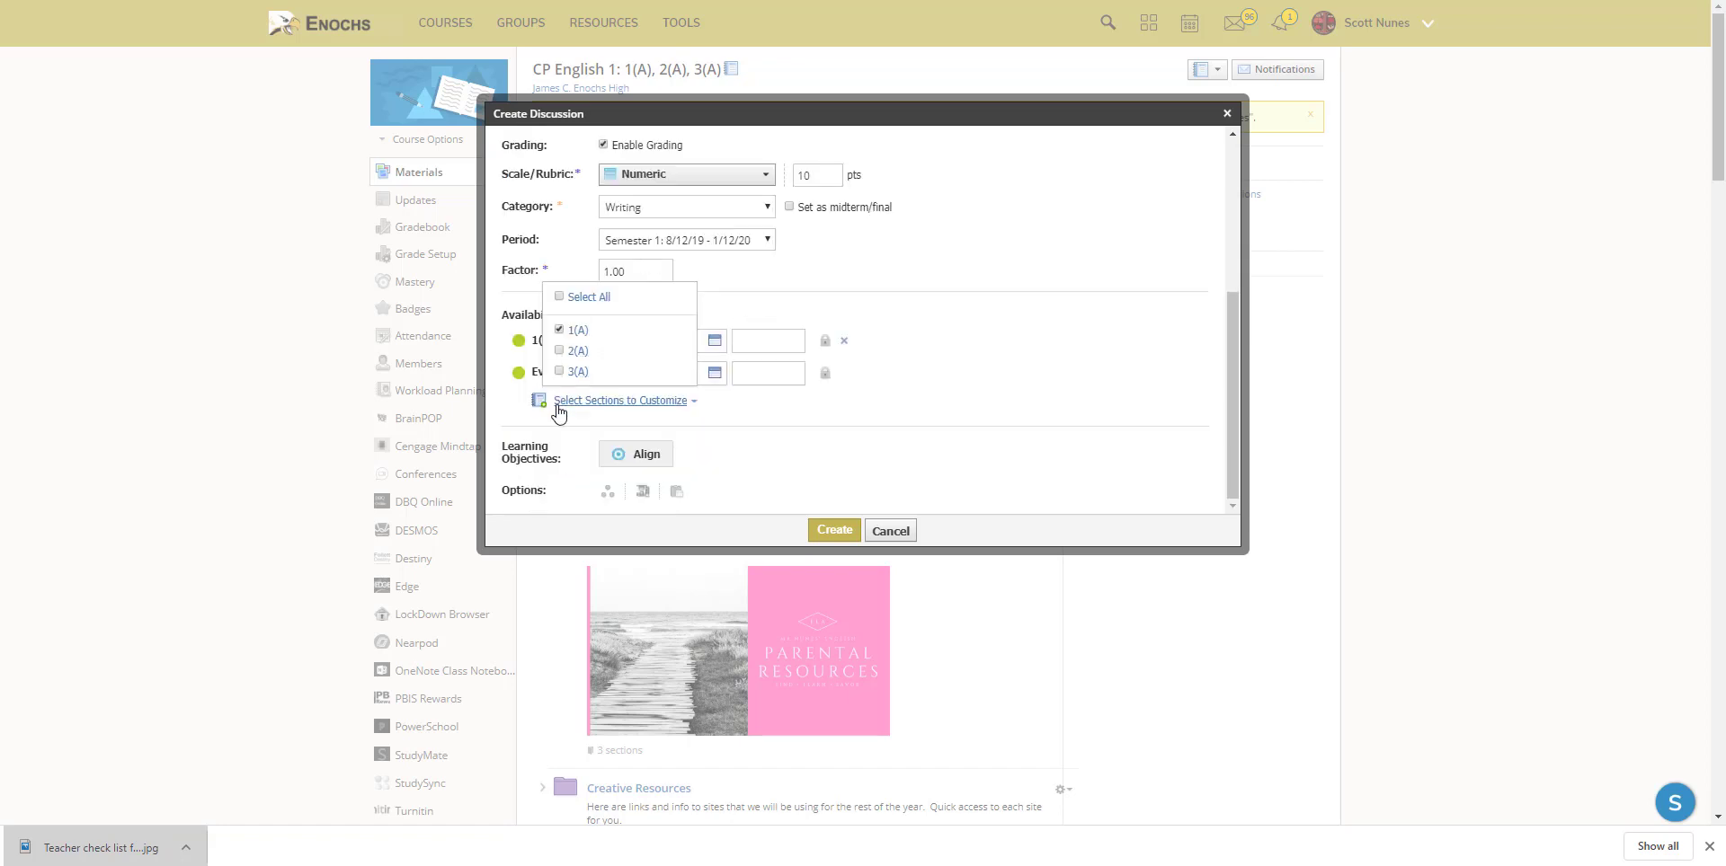
{"action": "left_click", "coordinate": [559, 350]}
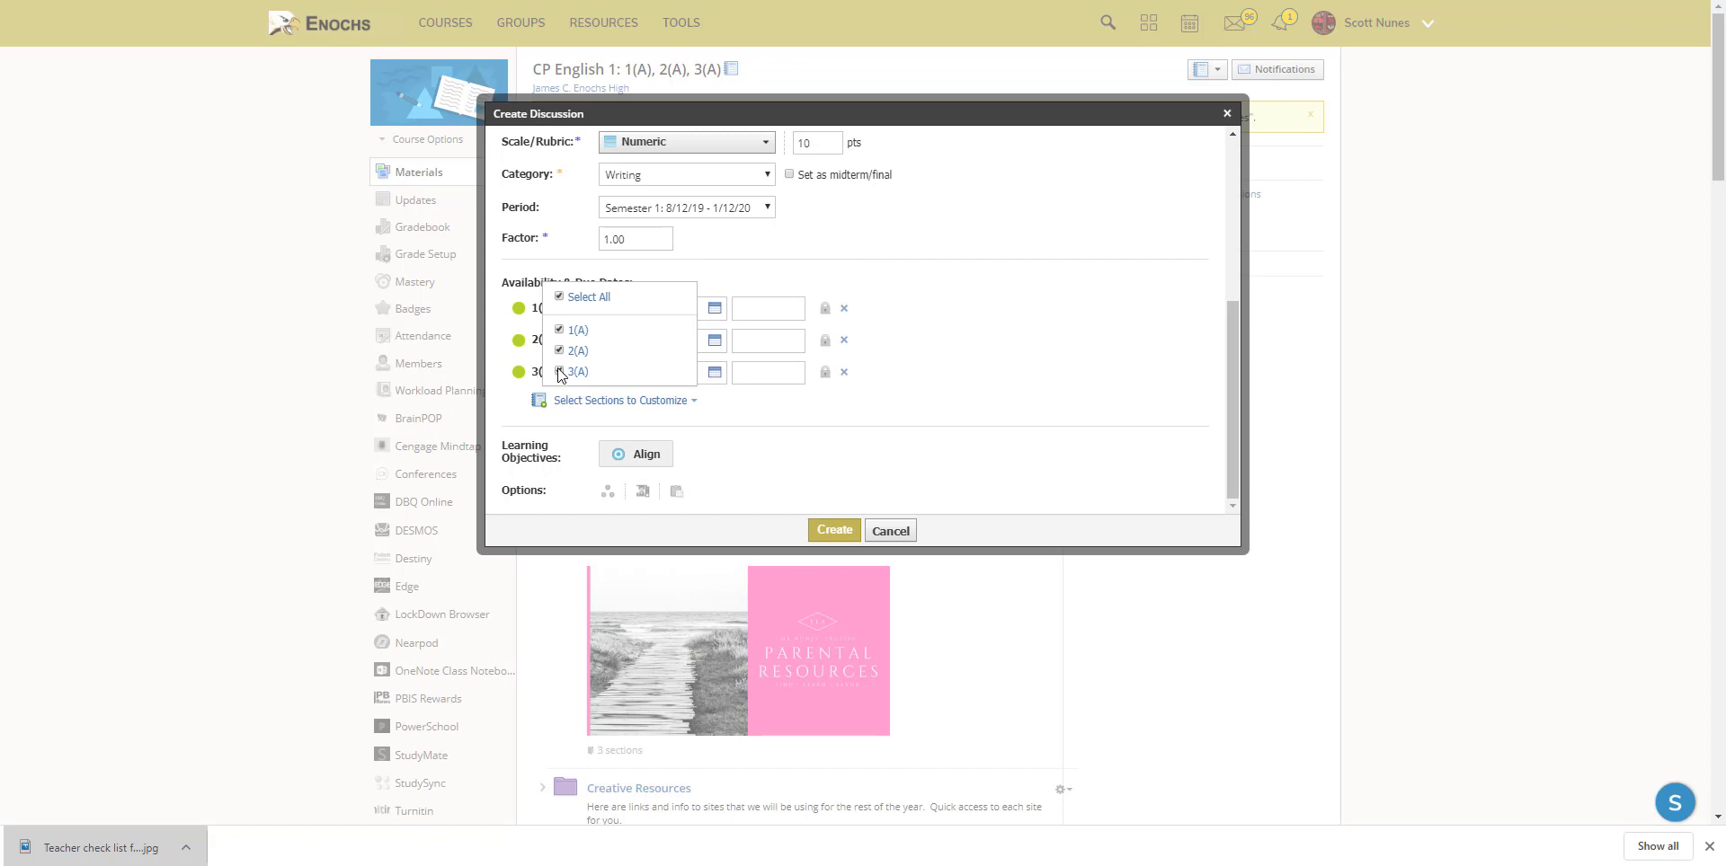
{"action": "left_click", "coordinate": [560, 351]}
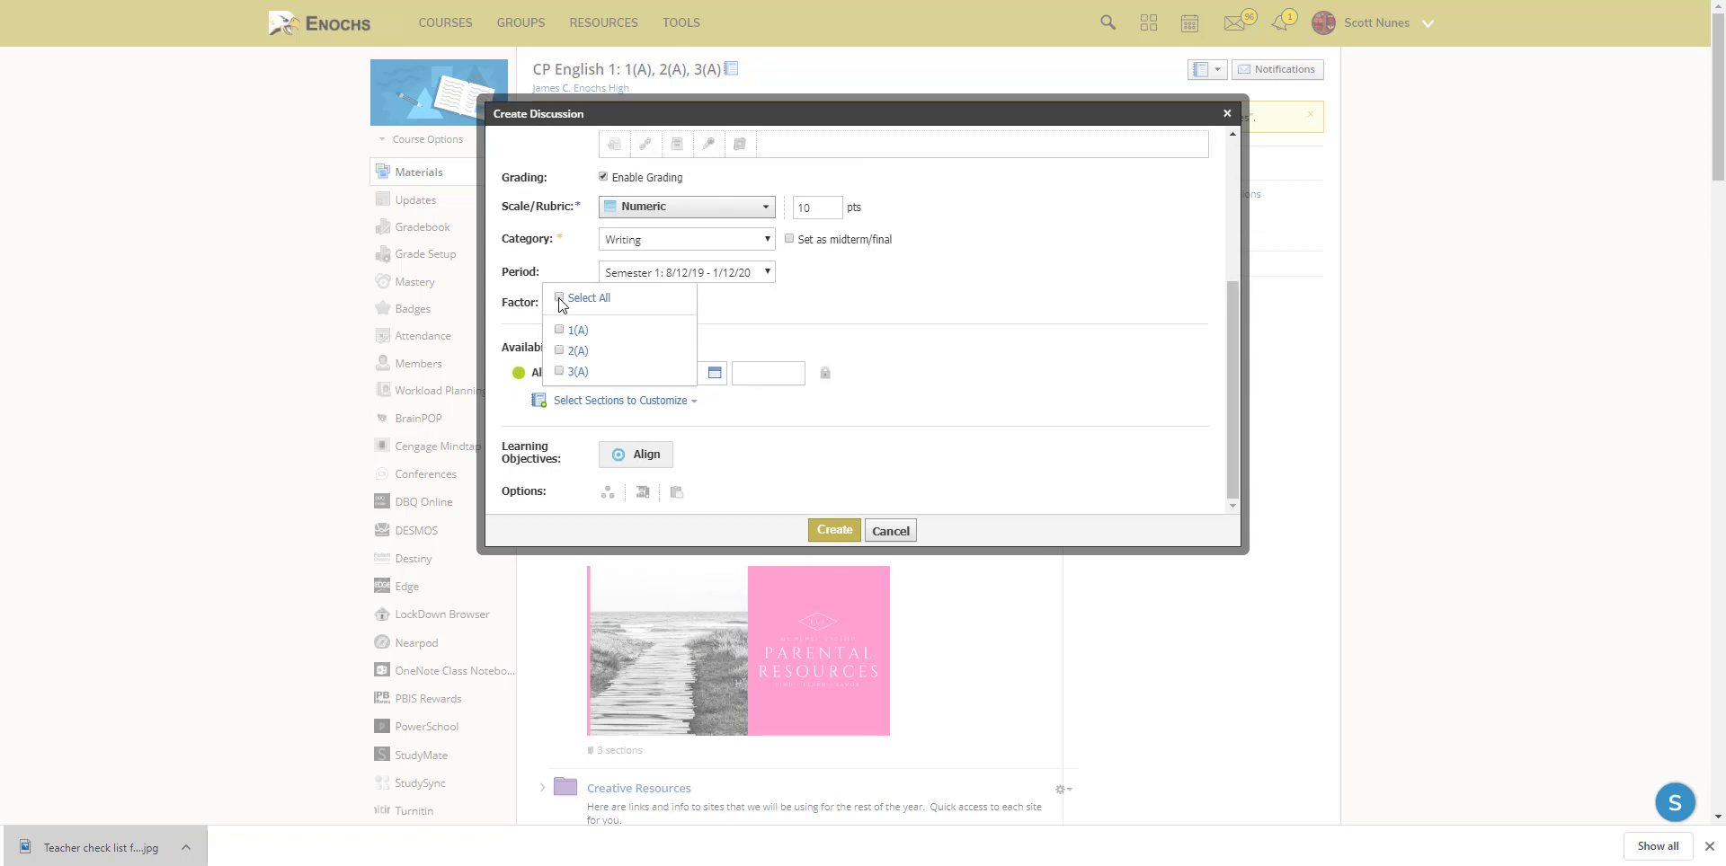
{"action": "left_click", "coordinate": [559, 300]}
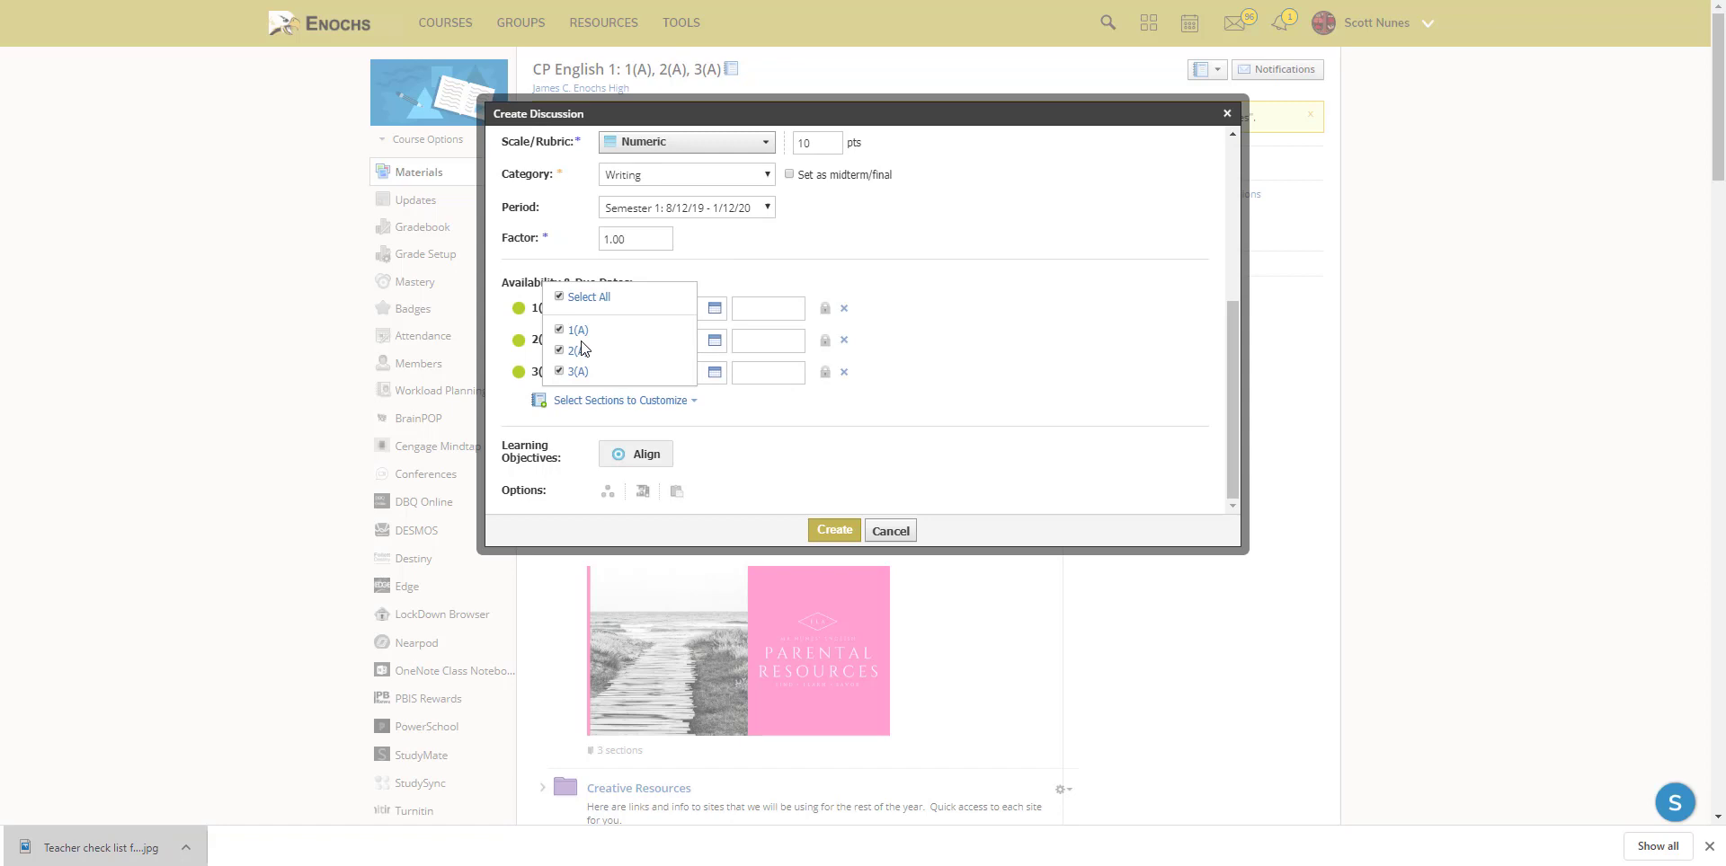
{"action": "left_click", "coordinate": [910, 360]}
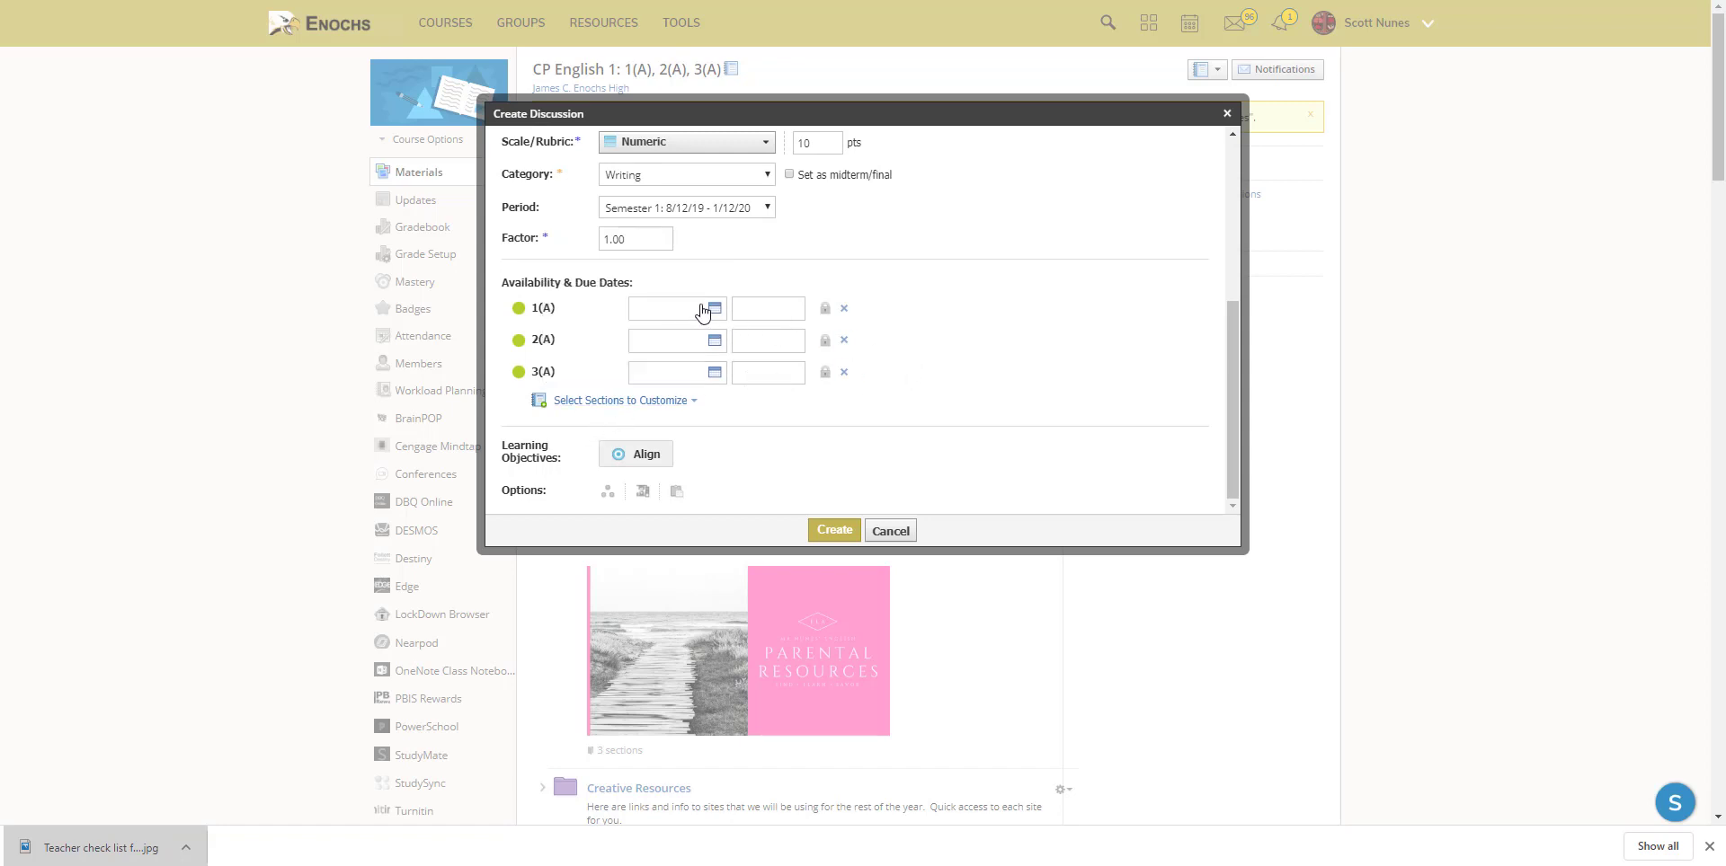
{"action": "left_click", "coordinate": [567, 401]}
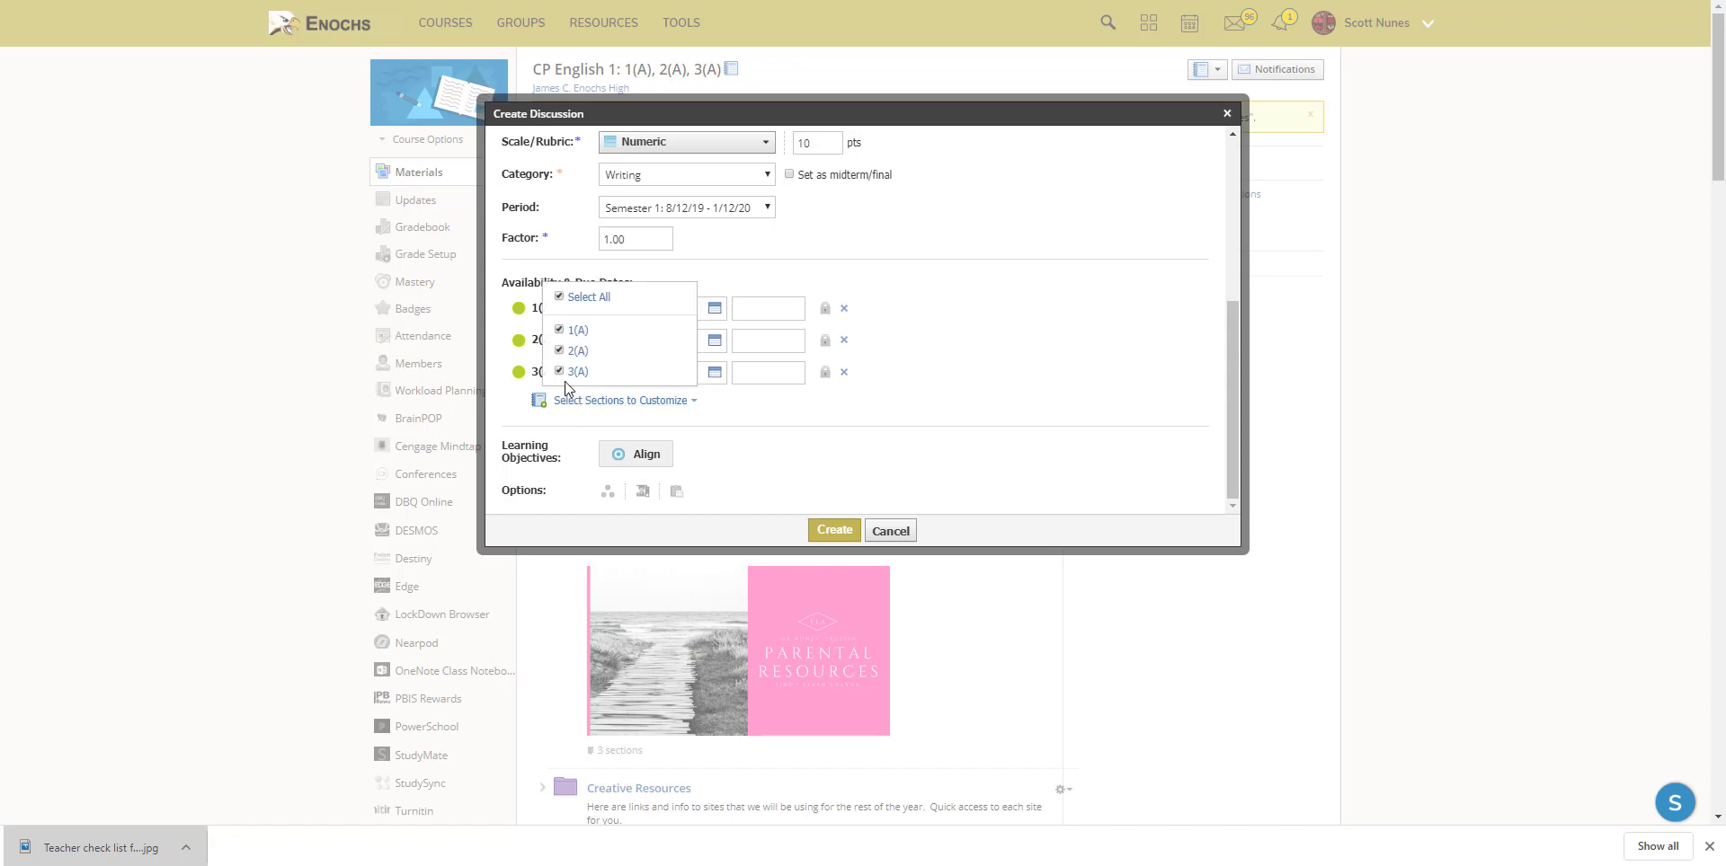
{"action": "left_click", "coordinate": [561, 298]}
{"action": "left_click", "coordinate": [989, 360]}
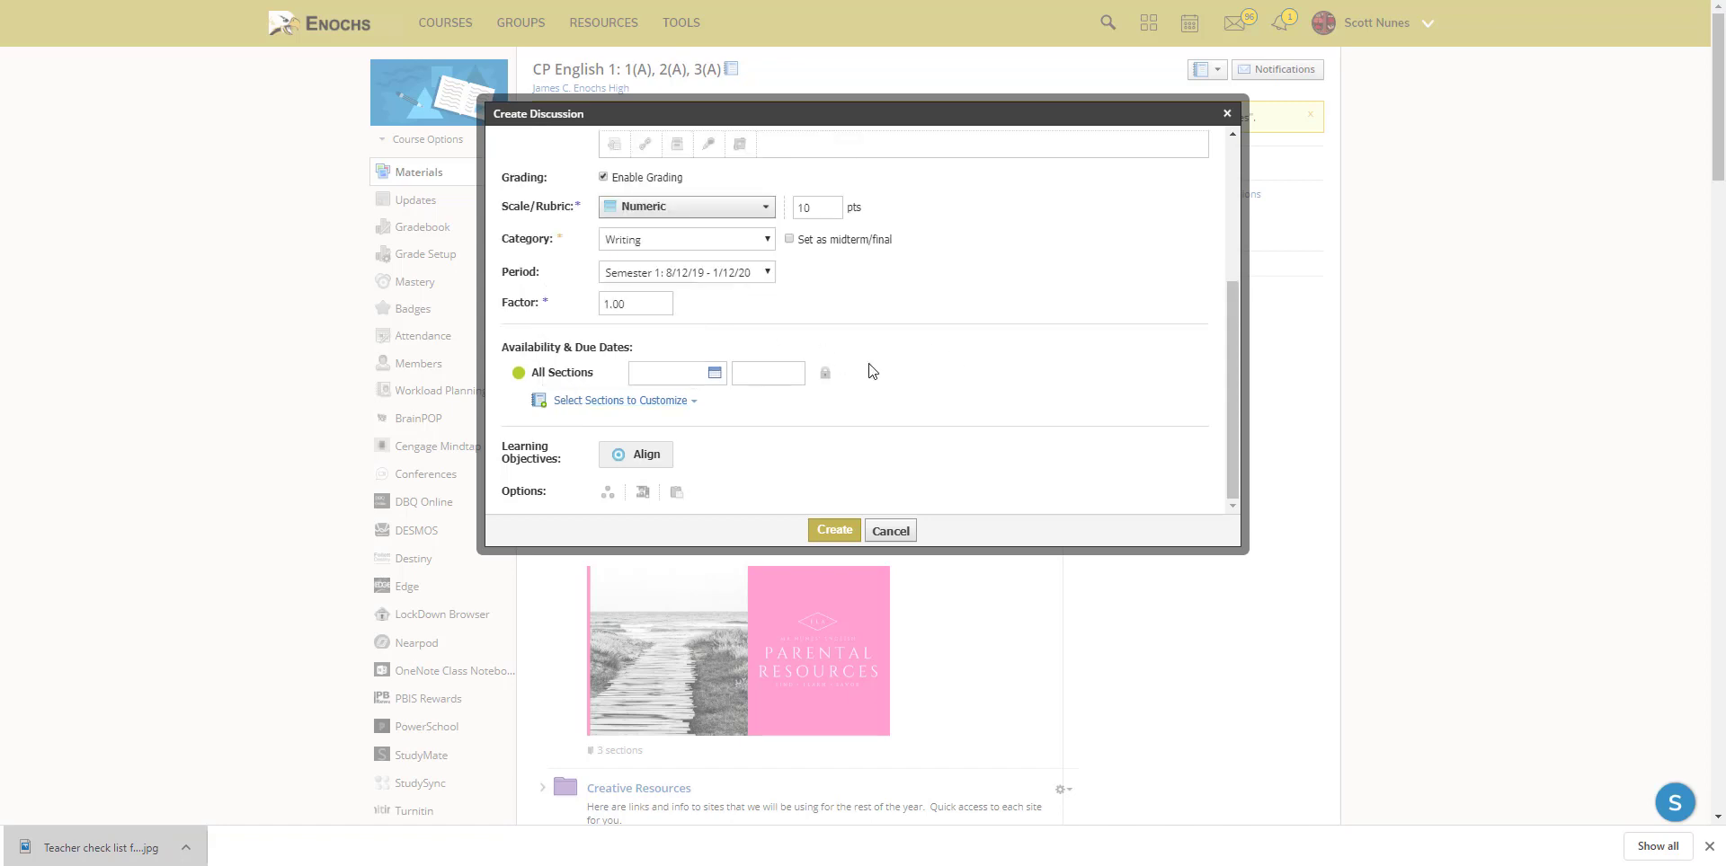
Set the discussion's due date to April 6, 2020 at 11:59PM.
{"action": "left_click", "coordinate": [679, 382]}
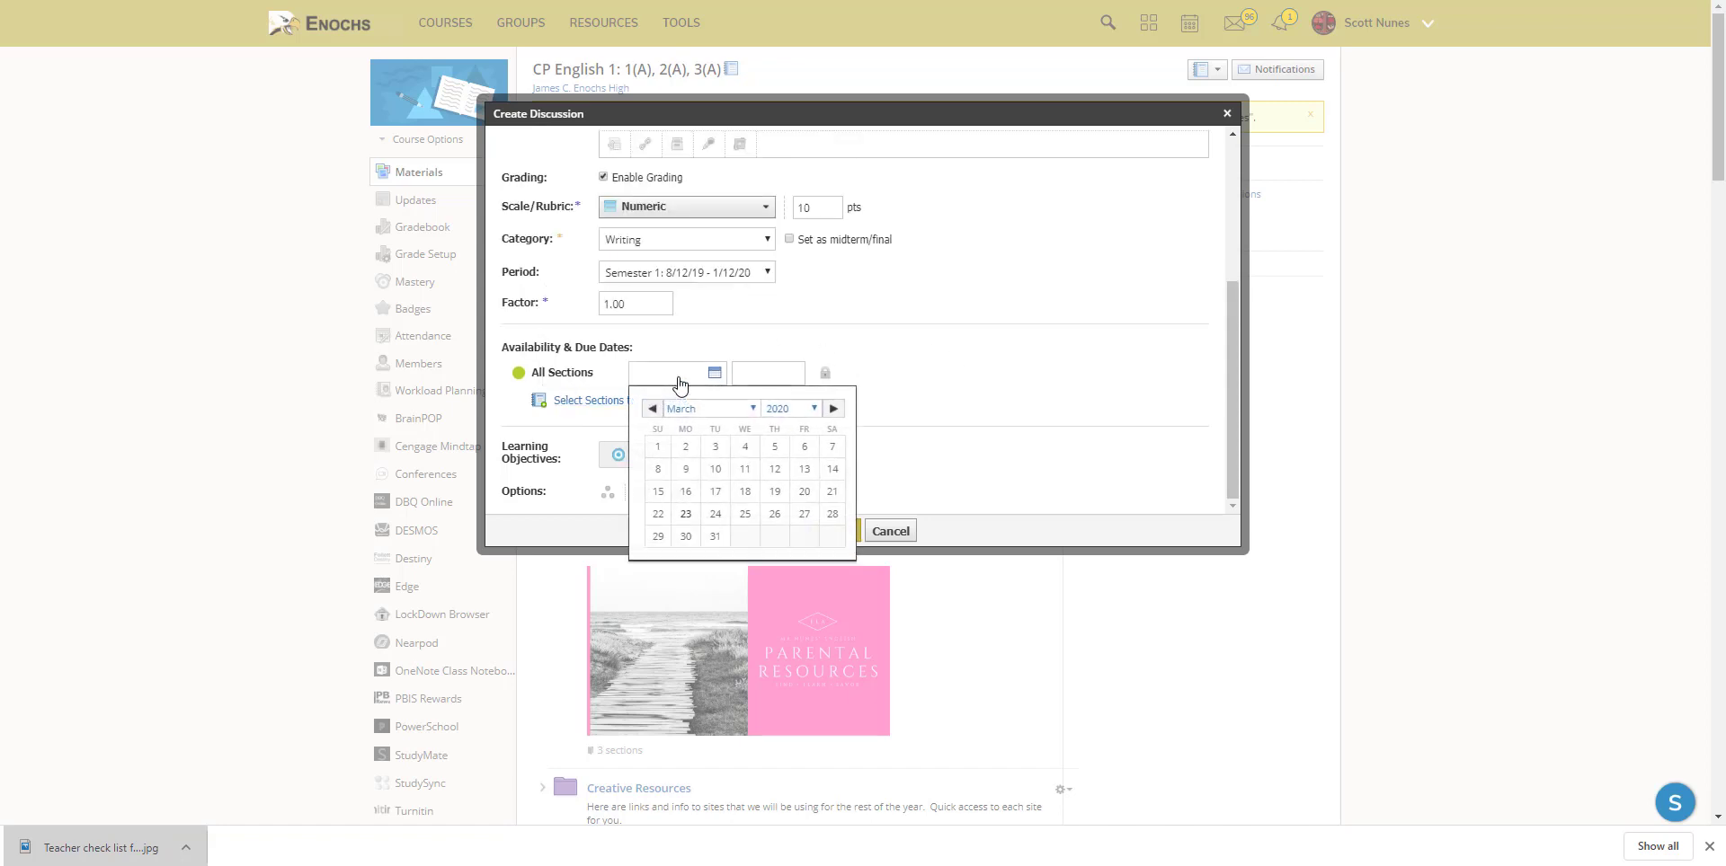
{"action": "left_click", "coordinate": [833, 409]}
{"action": "left_click", "coordinate": [687, 468]}
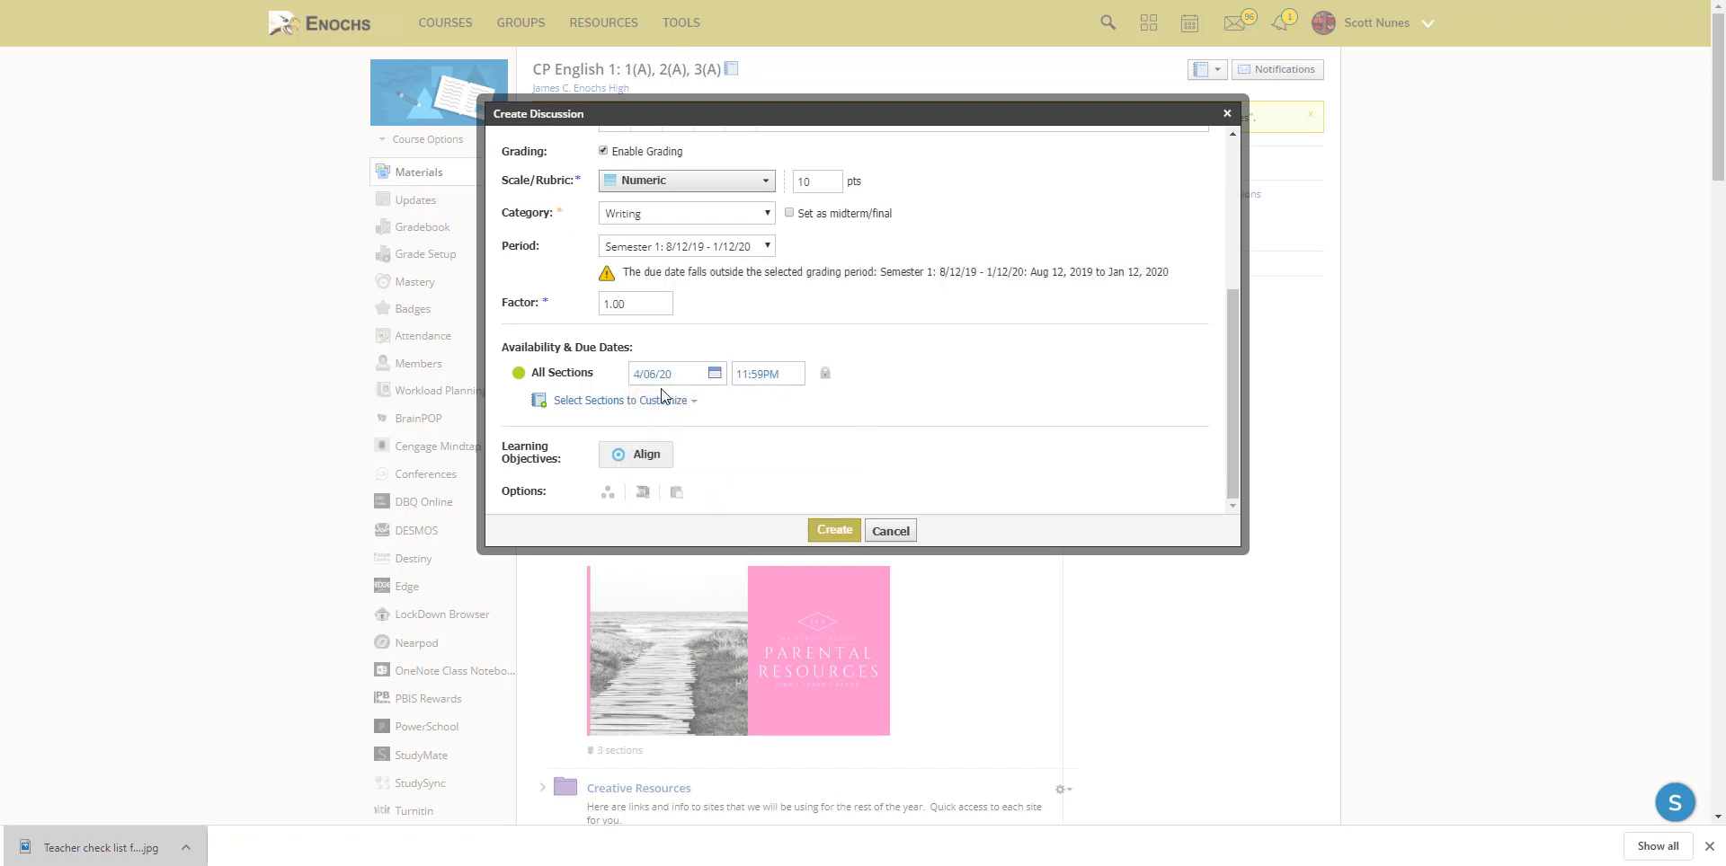
{"action": "left_click", "coordinate": [788, 376]}
{"action": "scroll", "coordinate": [829, 398], "scroll_direction": "up", "scroll_amount": 3}
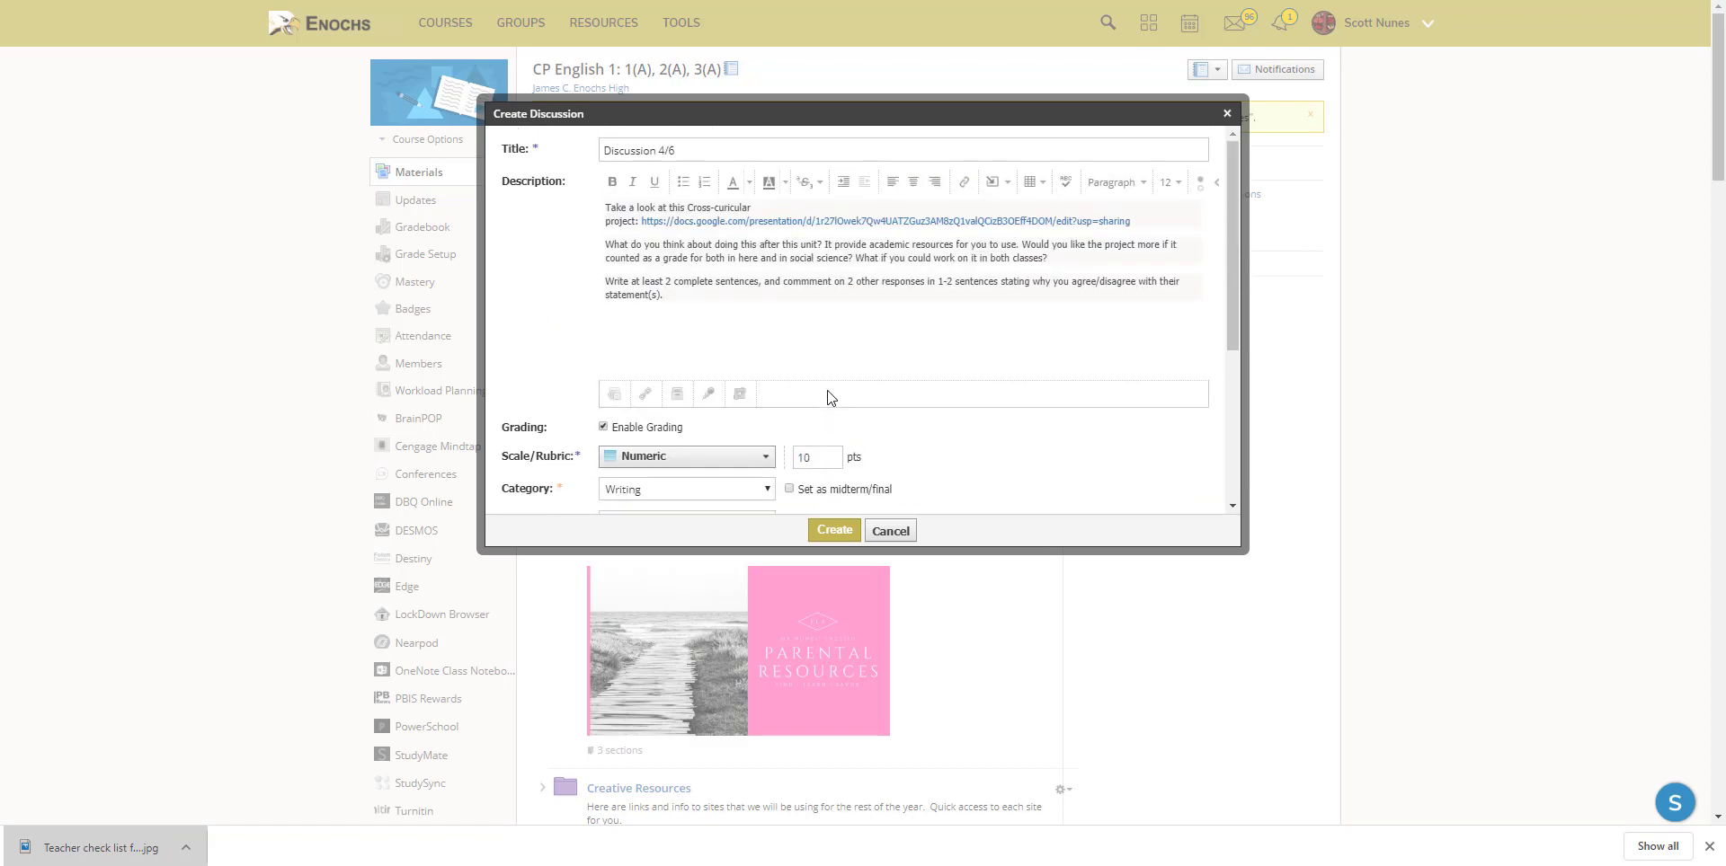
{"action": "scroll", "coordinate": [831, 391], "scroll_direction": "down", "scroll_amount": 3}
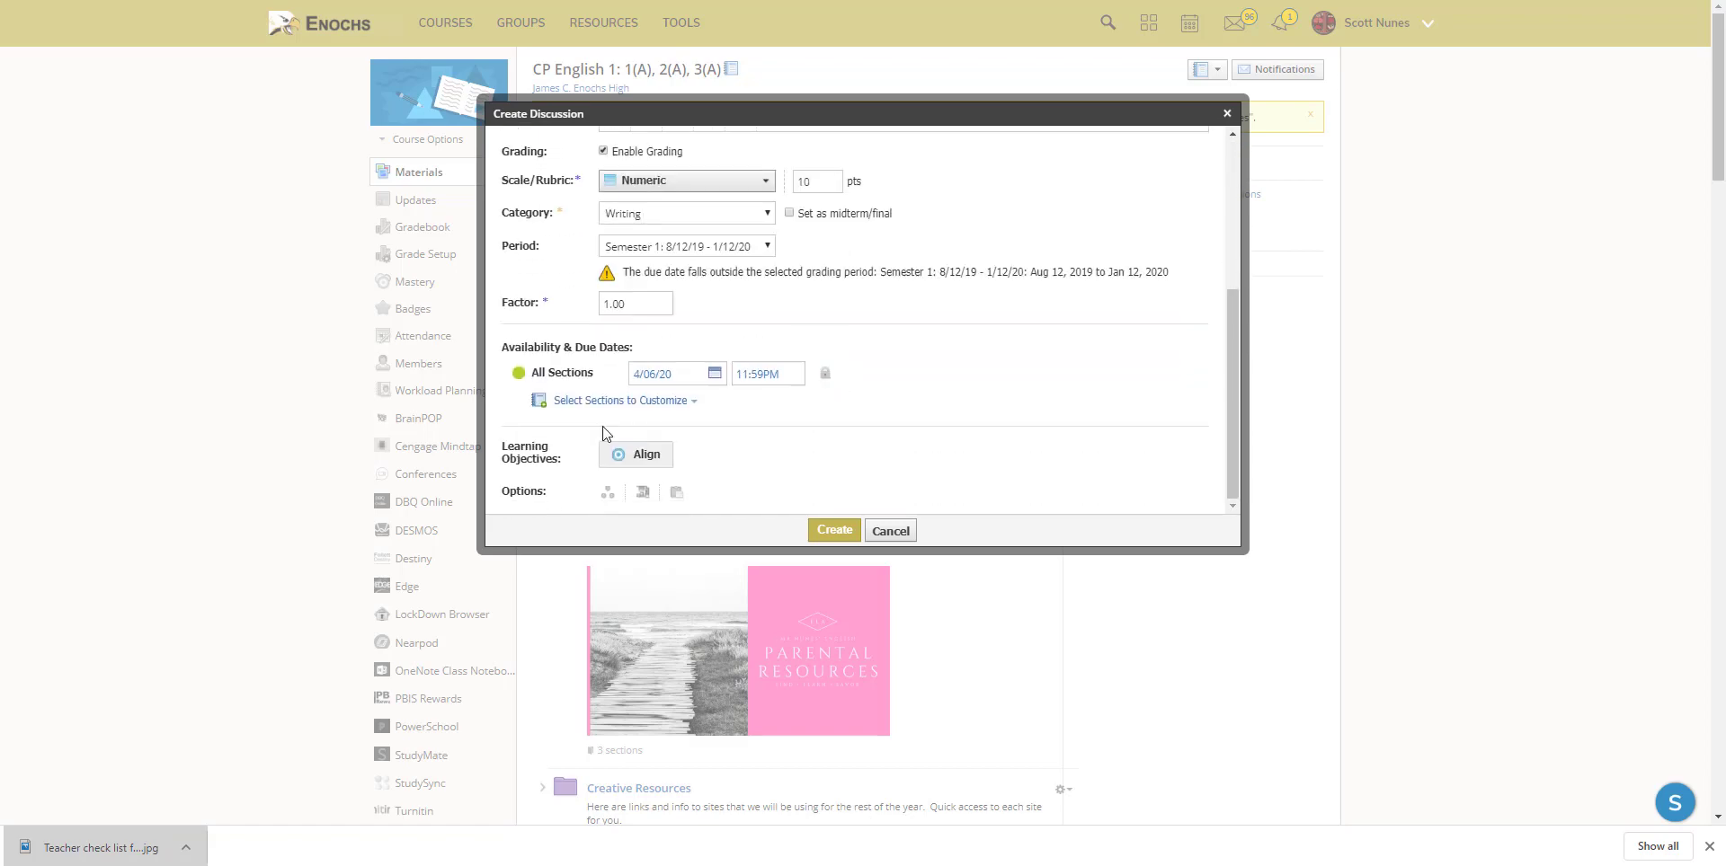
Align Common Core grades 9-10 writing standards W.9-10.4 and W.9-10.6 as learning objectives.
{"action": "left_click", "coordinate": [642, 456]}
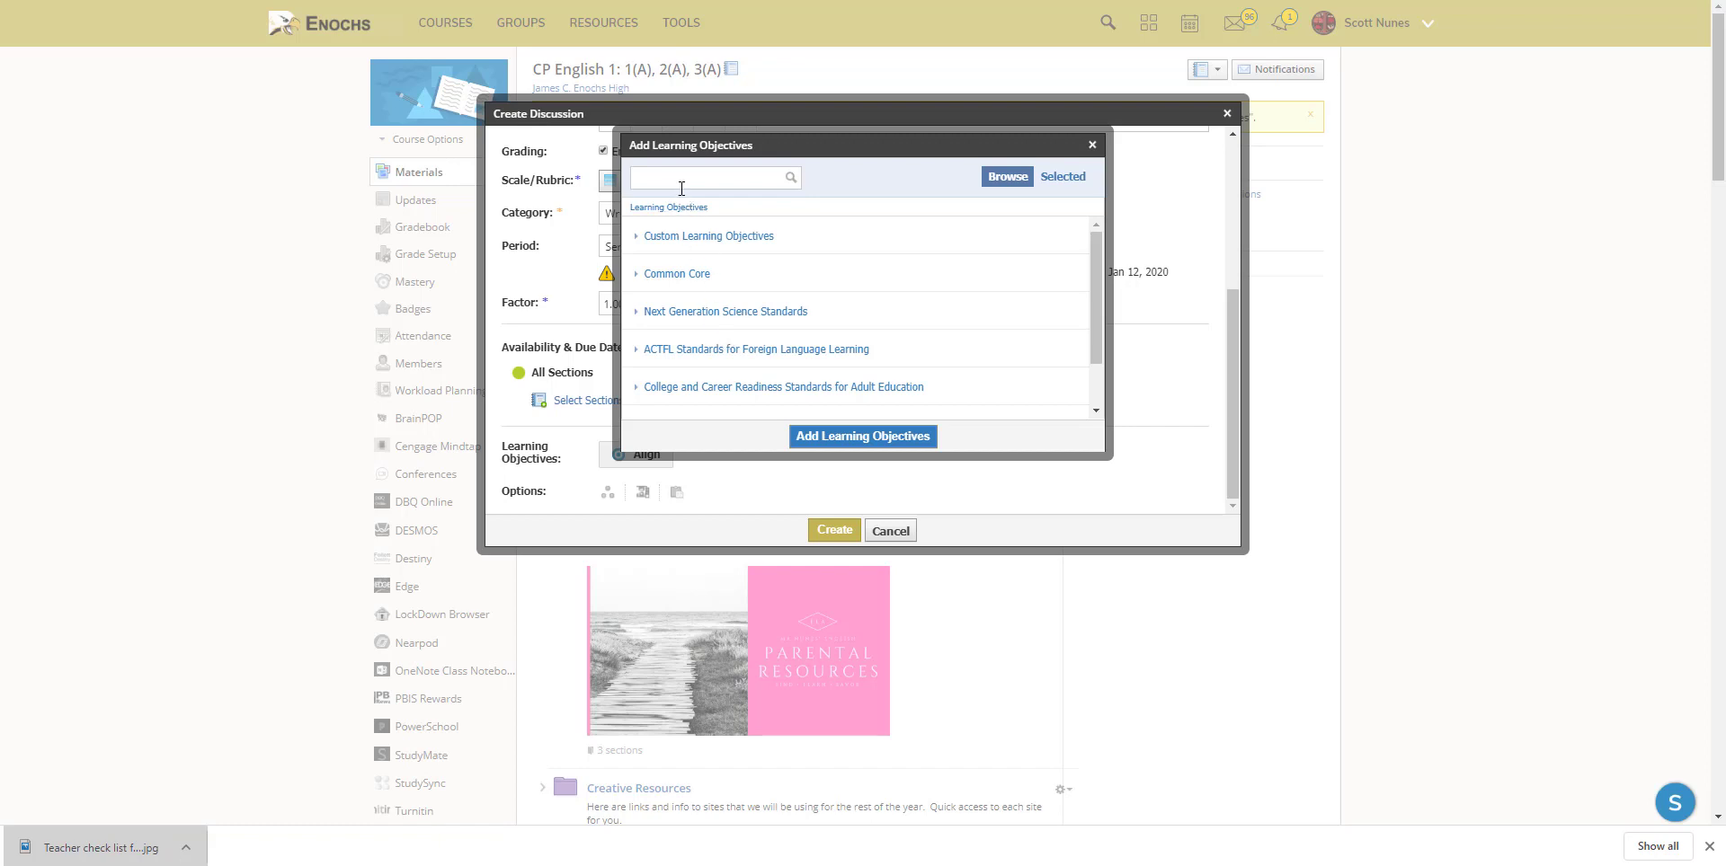
{"action": "left_click", "coordinate": [688, 274]}
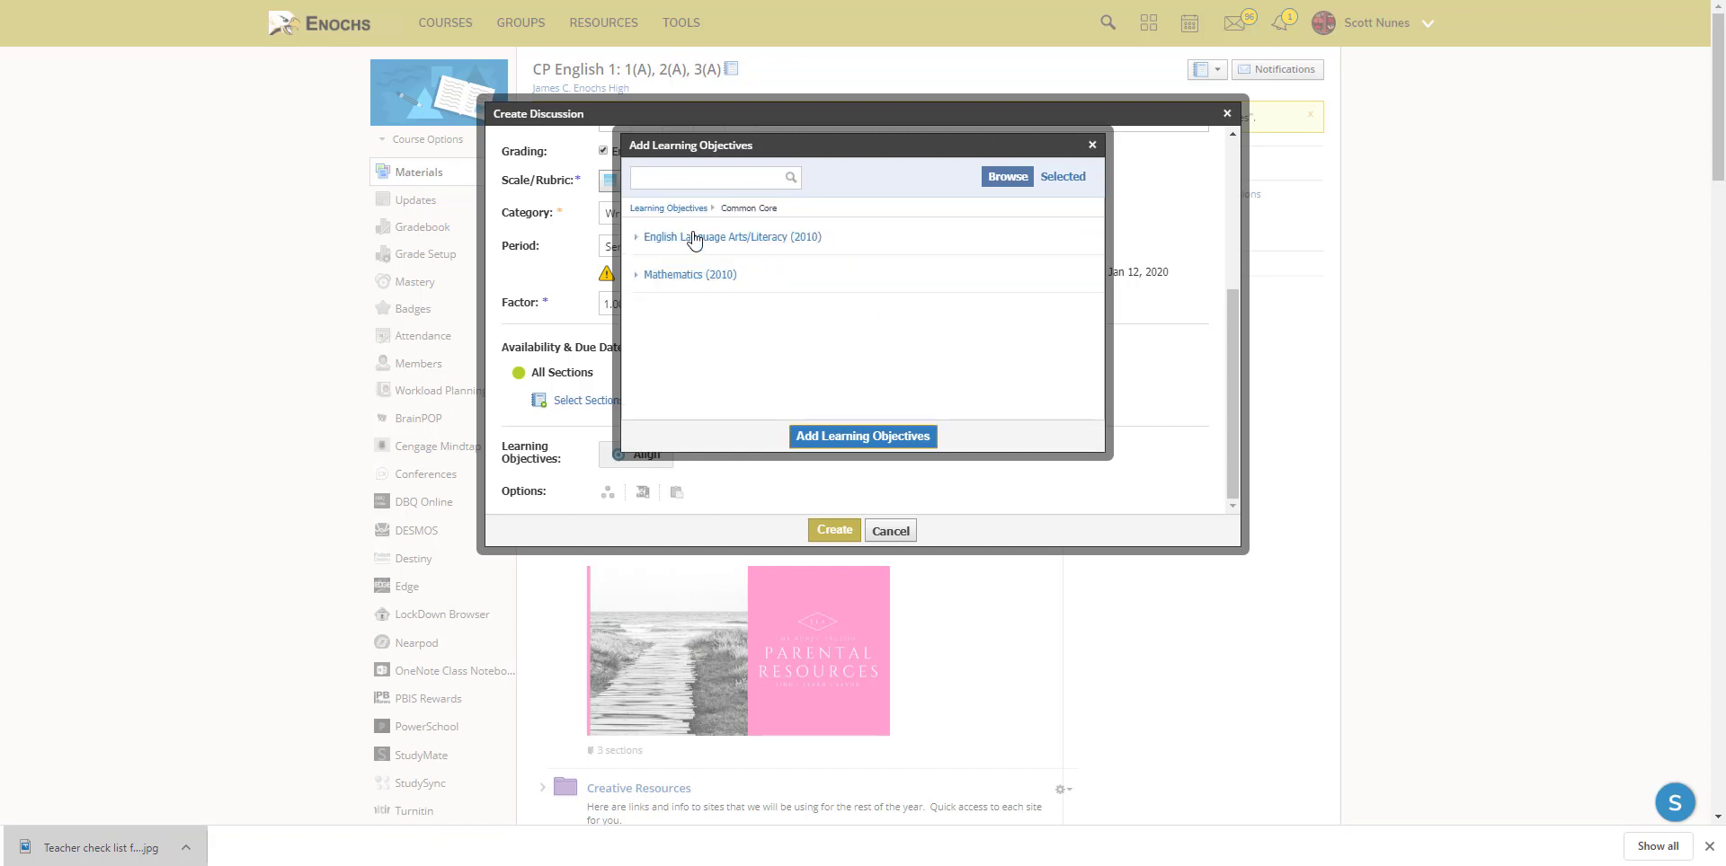
{"action": "left_click", "coordinate": [690, 237]}
{"action": "scroll", "coordinate": [709, 342], "scroll_direction": "down", "scroll_amount": 4}
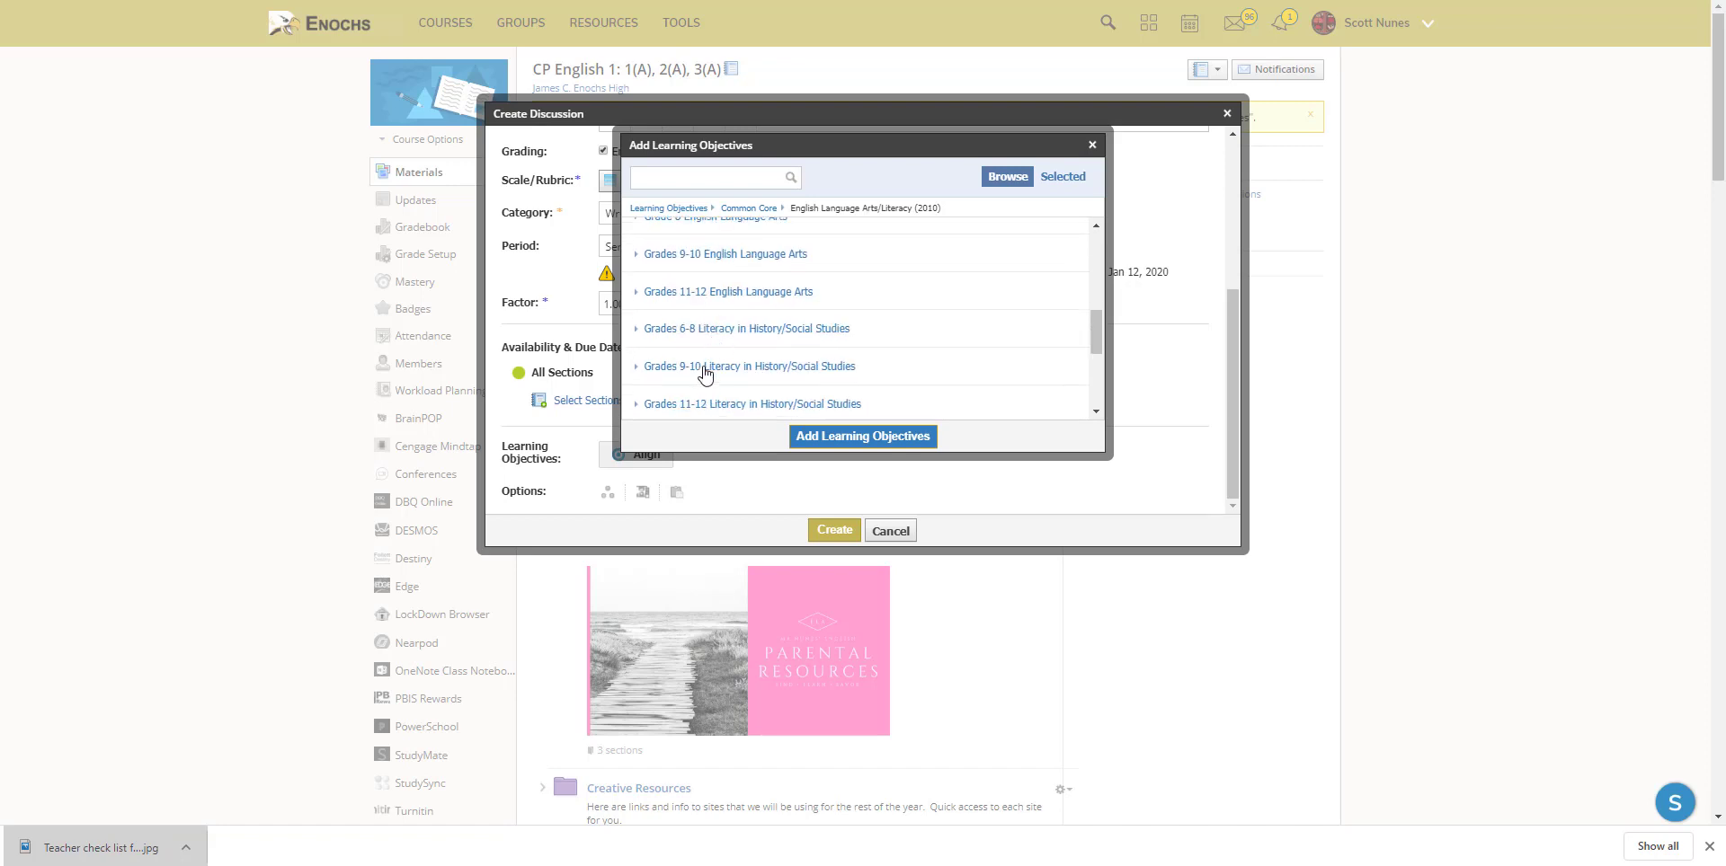
{"action": "left_click", "coordinate": [686, 257]}
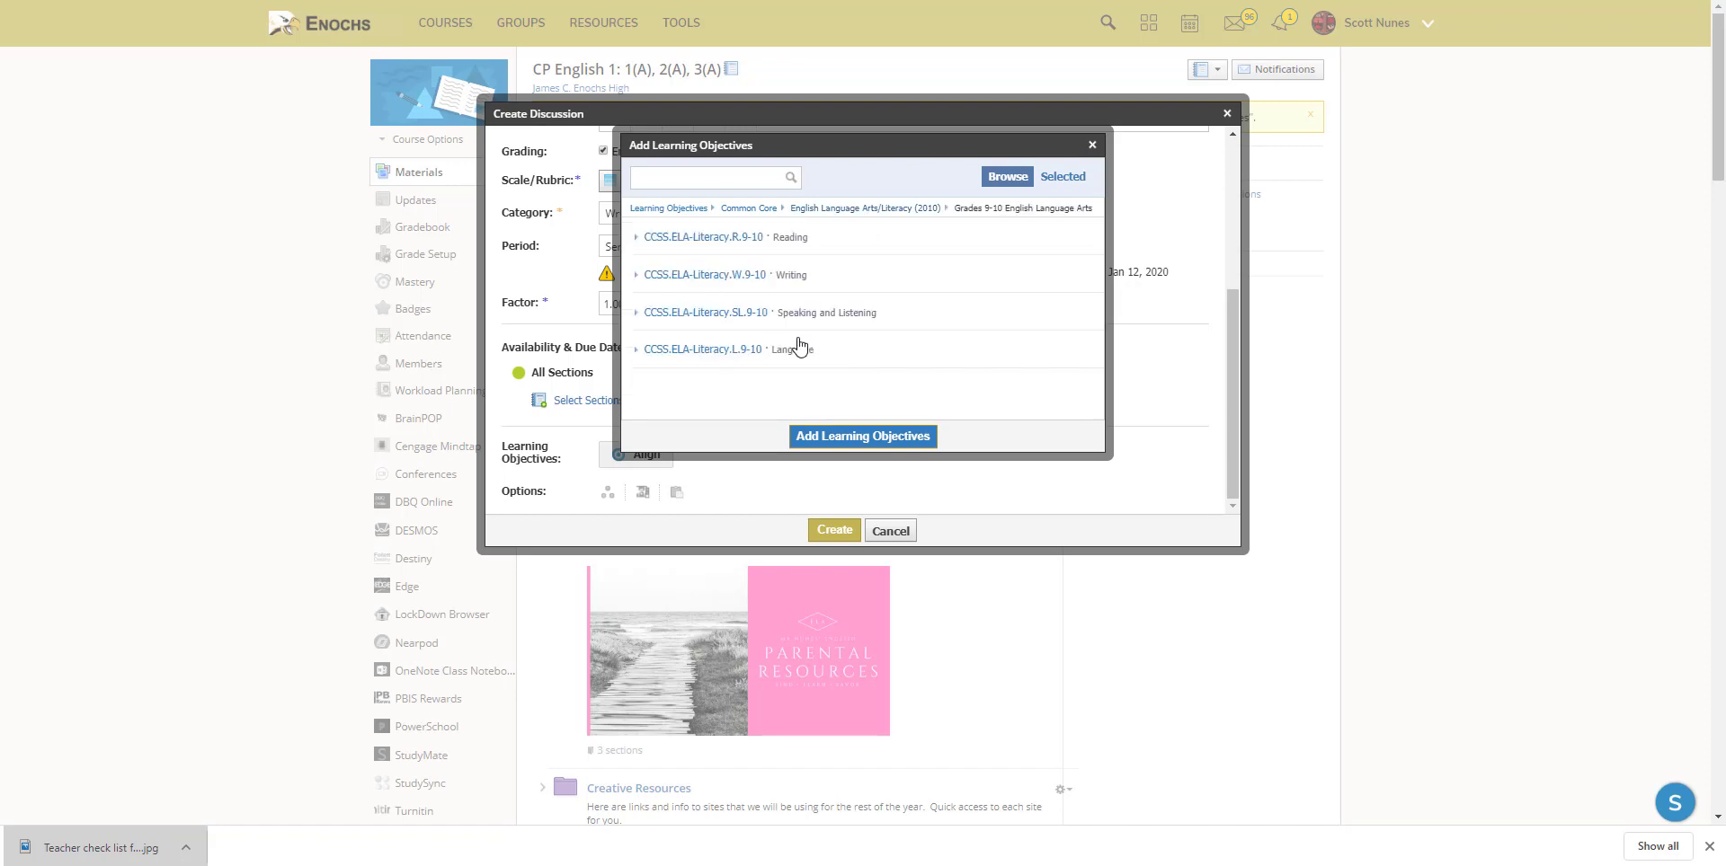
{"action": "left_click", "coordinate": [719, 281]}
{"action": "left_click", "coordinate": [724, 285]}
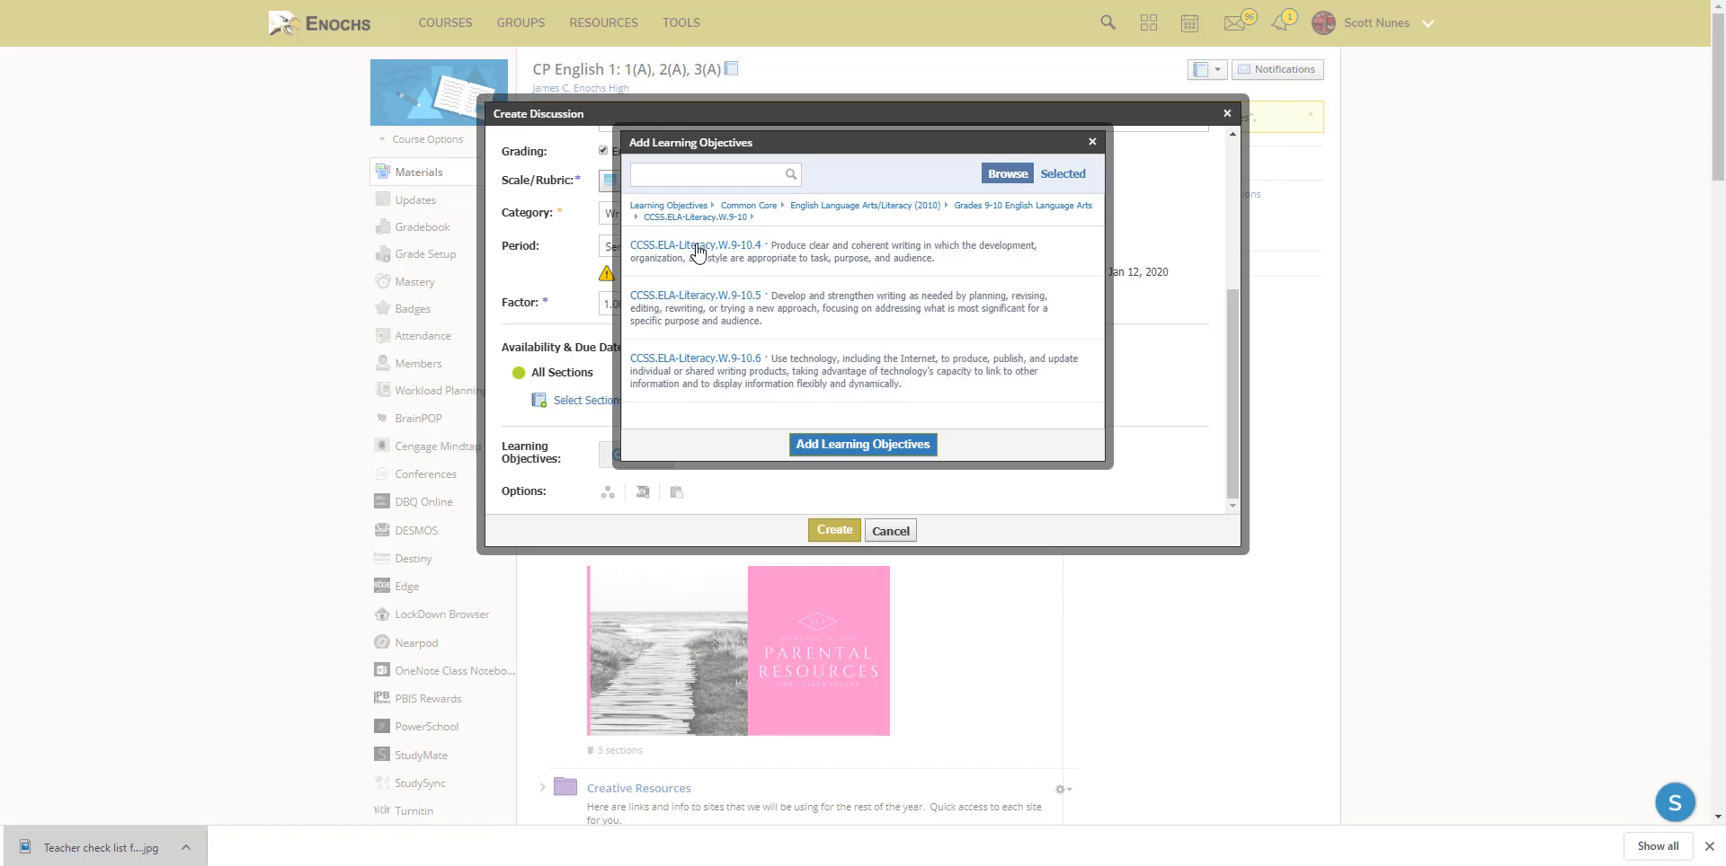
{"action": "left_click", "coordinate": [697, 248]}
{"action": "left_click", "coordinate": [724, 368]}
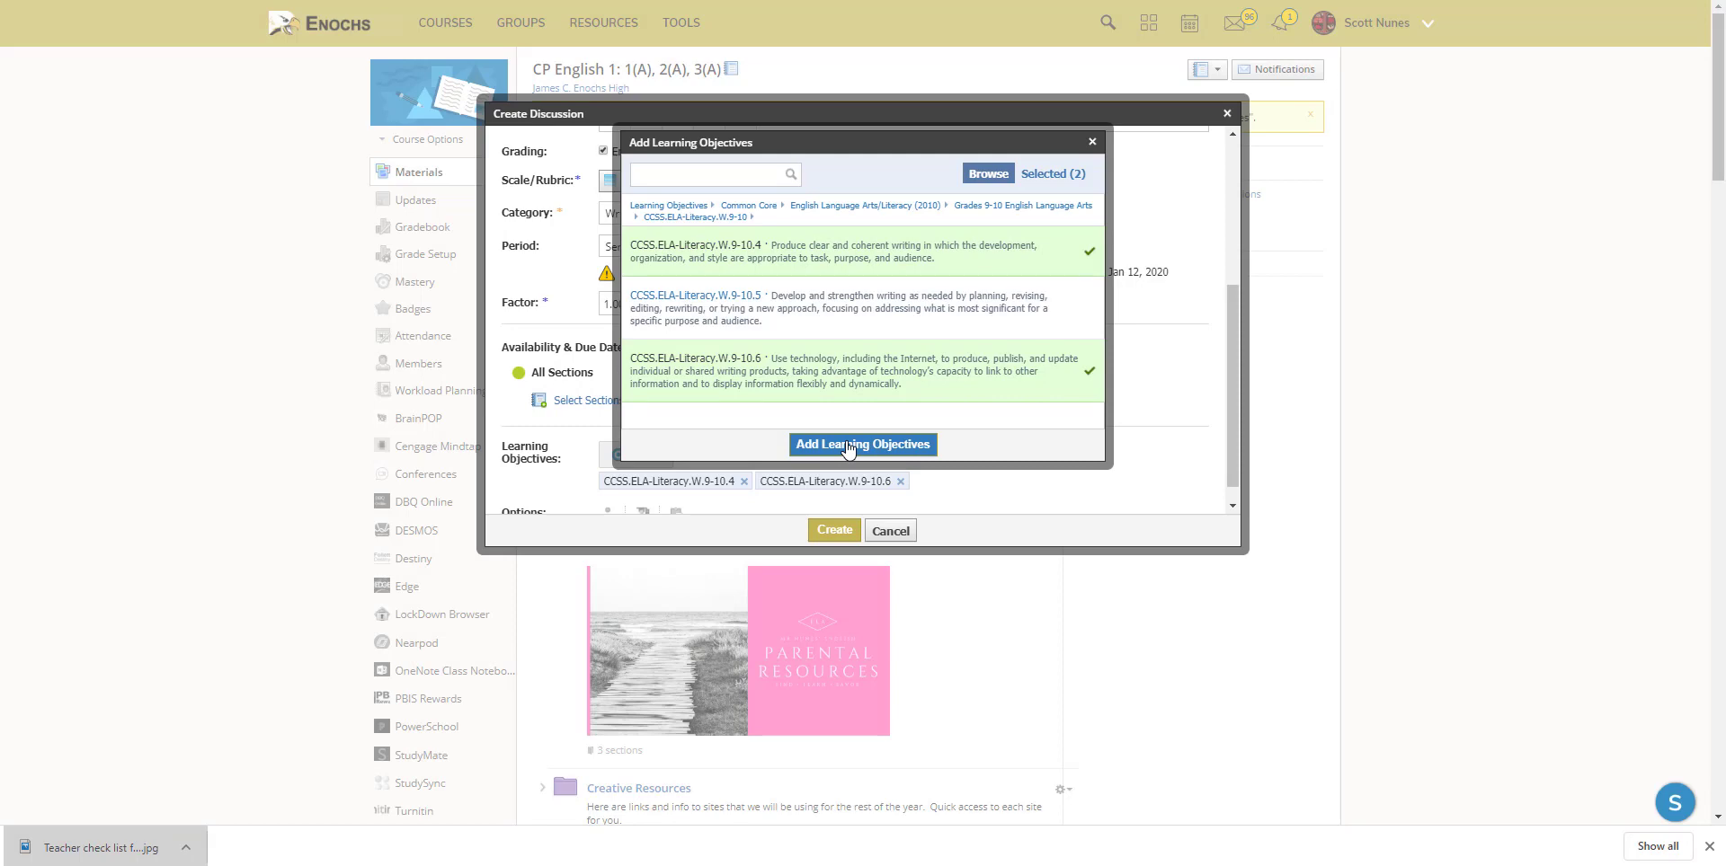
{"action": "left_click", "coordinate": [847, 445]}
{"action": "scroll", "coordinate": [797, 366], "scroll_direction": "down", "scroll_amount": 3}
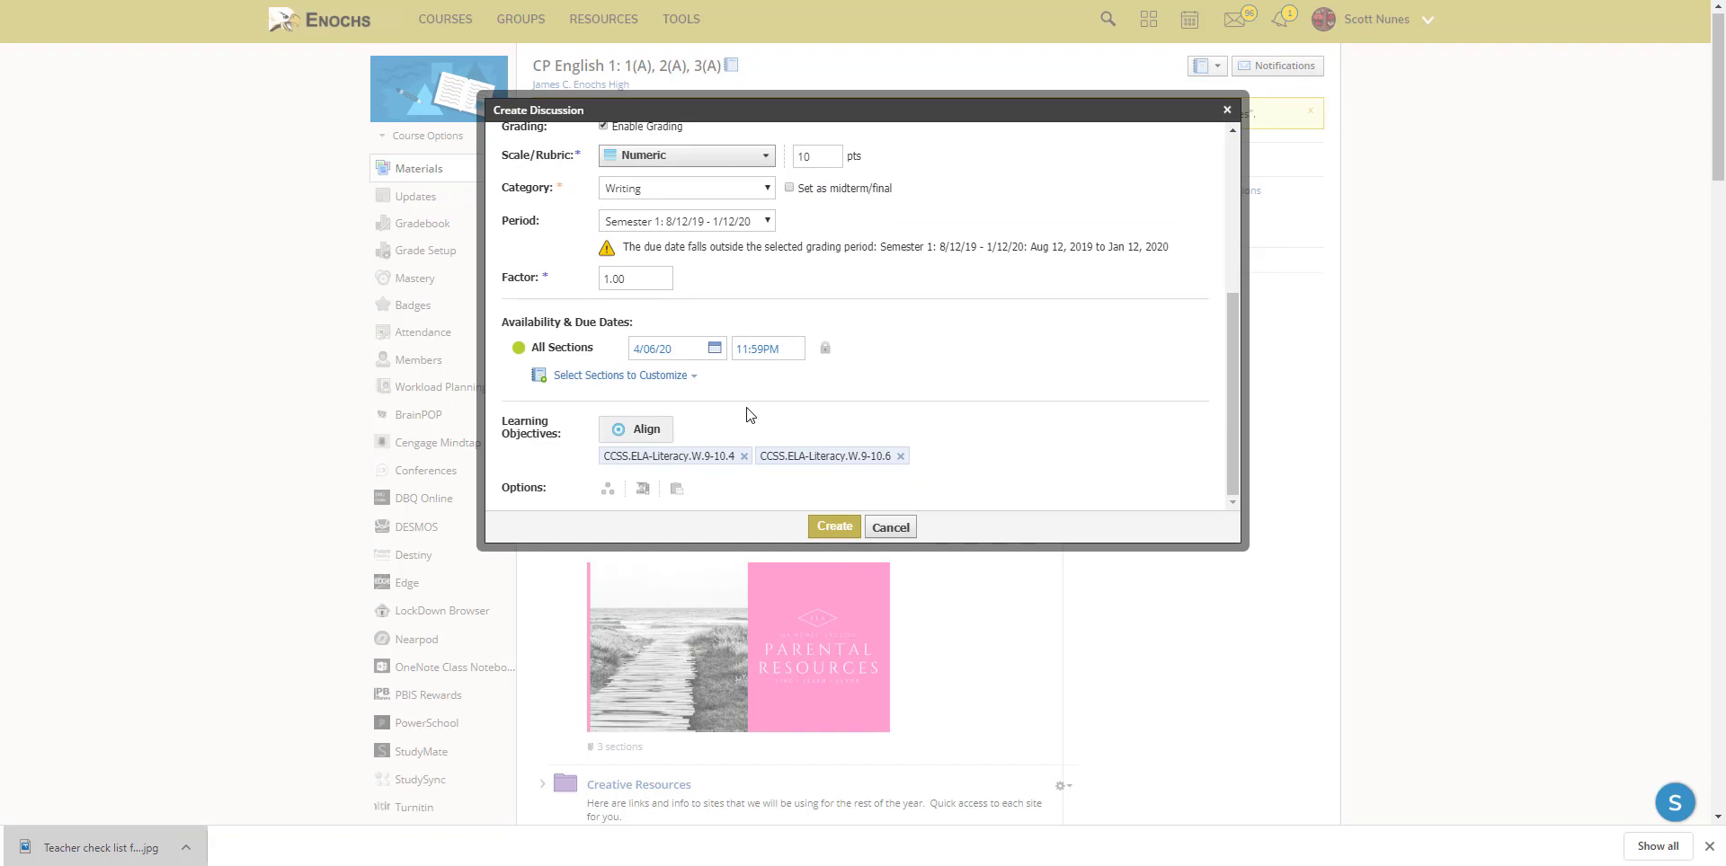
Toggle the post-before-revealing-responses option and leave Copy to Courses with no courses selected.
{"action": "scroll", "coordinate": [745, 415], "scroll_direction": "down", "scroll_amount": 1}
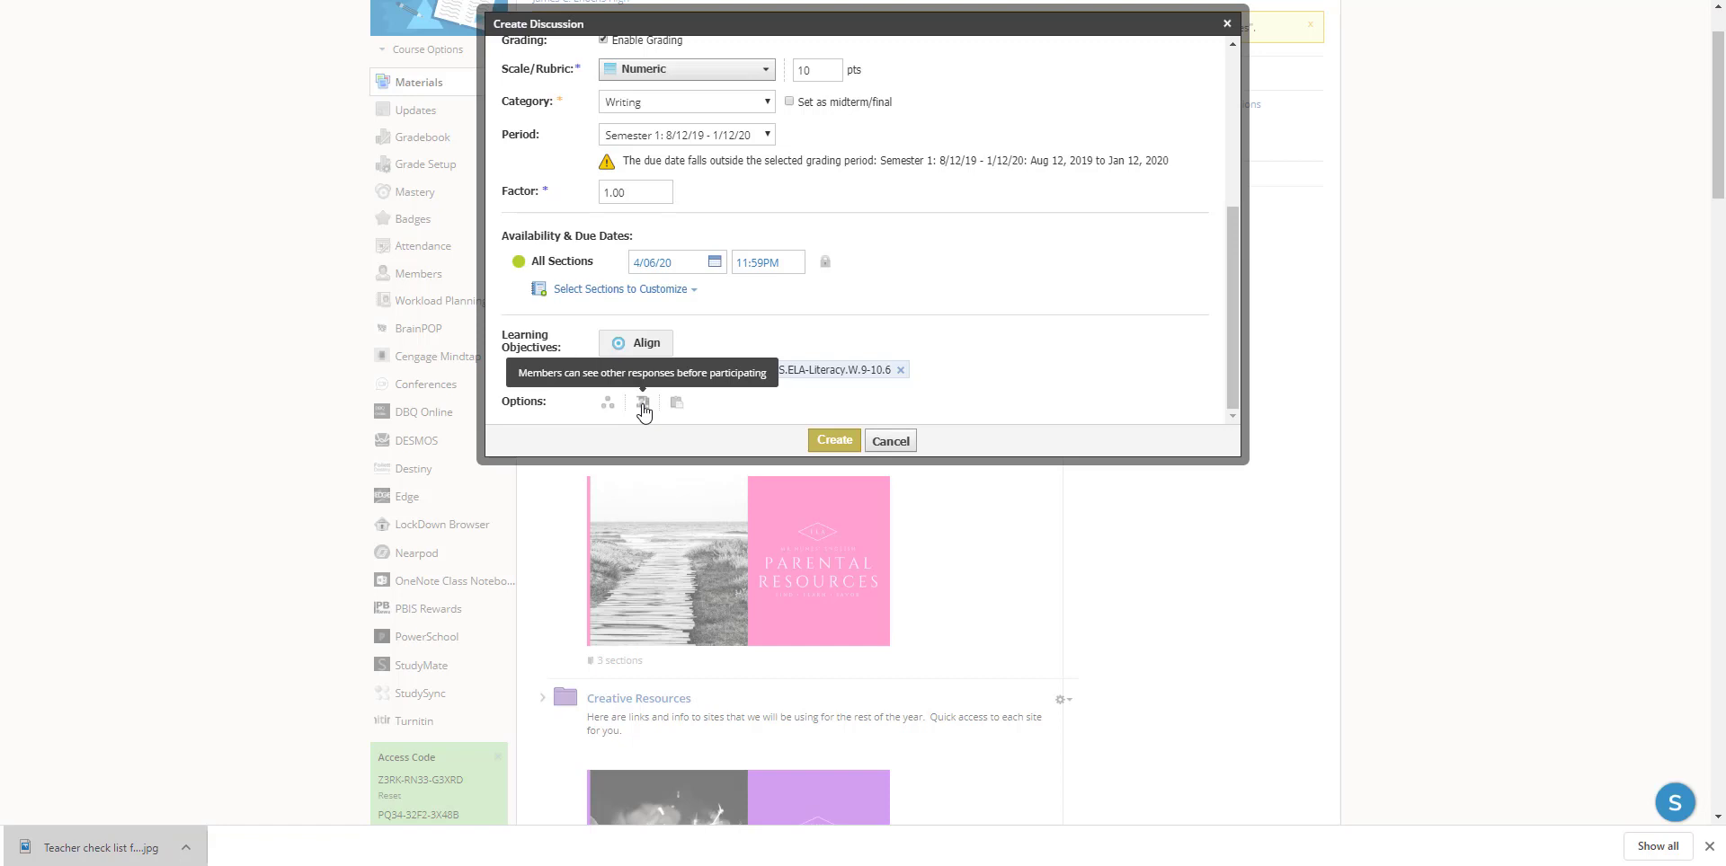
{"action": "left_click", "coordinate": [643, 406]}
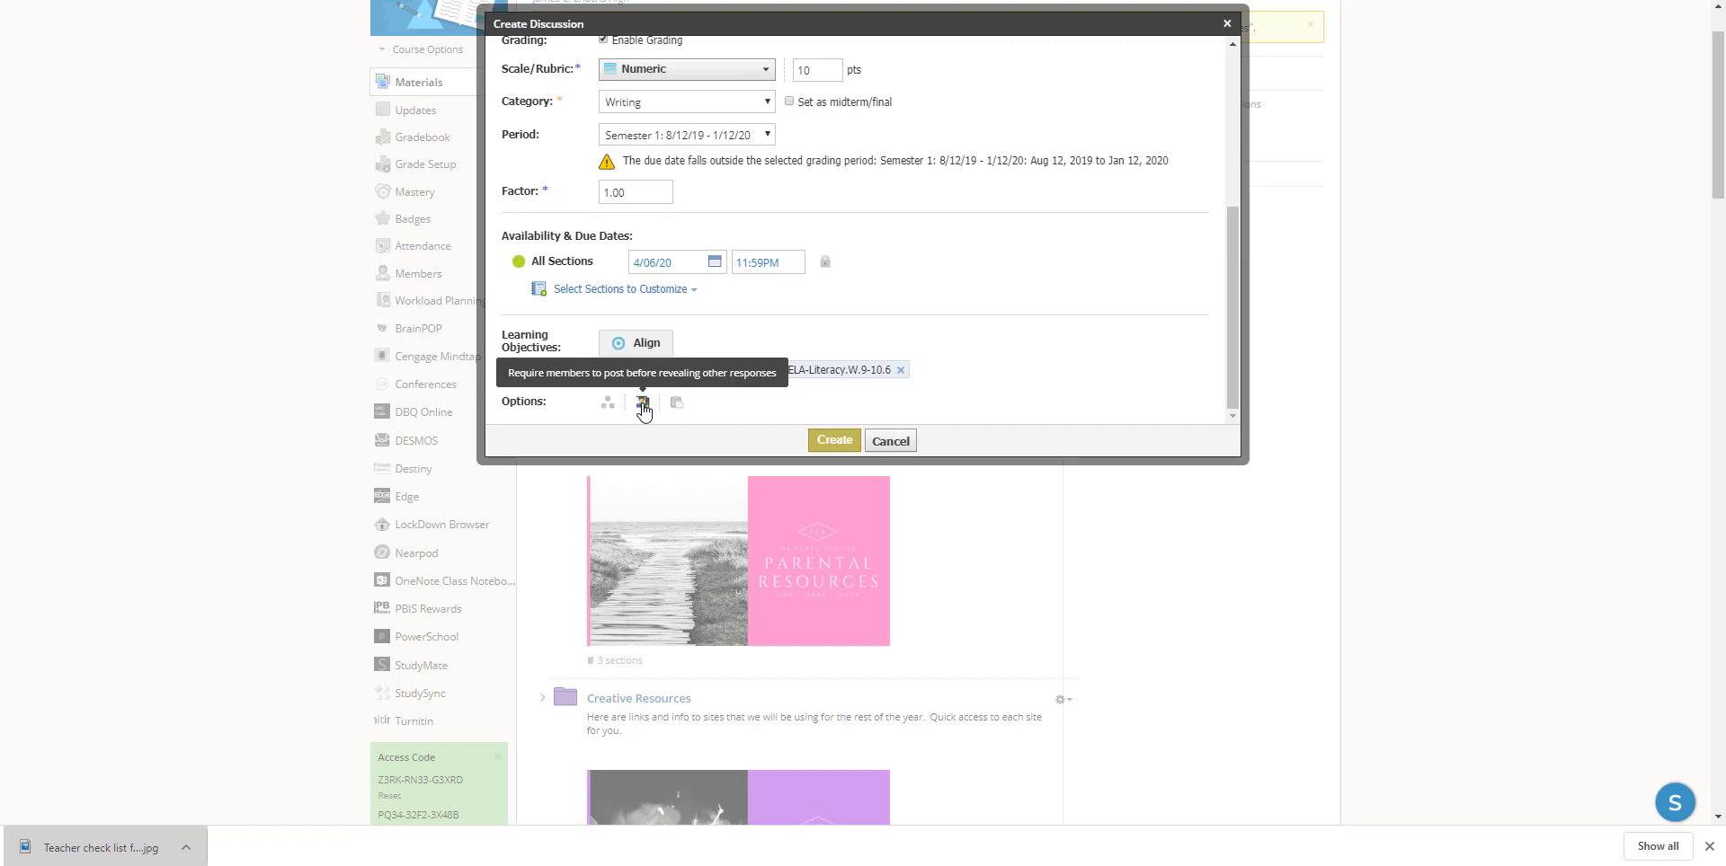
{"action": "left_click", "coordinate": [644, 405]}
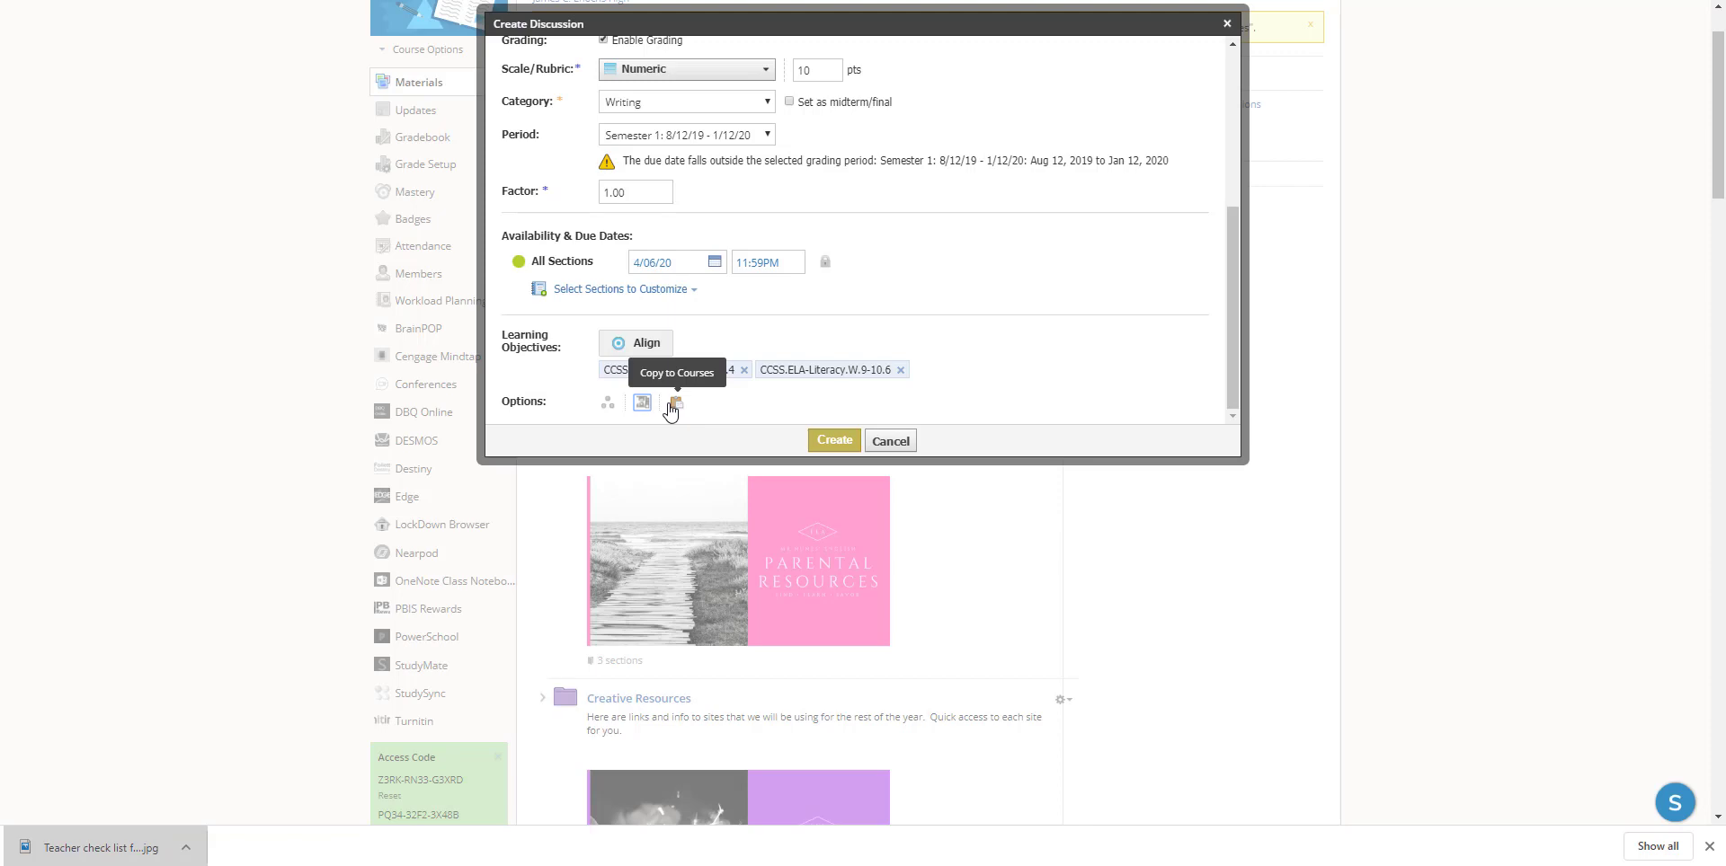
{"action": "left_click", "coordinate": [672, 406]}
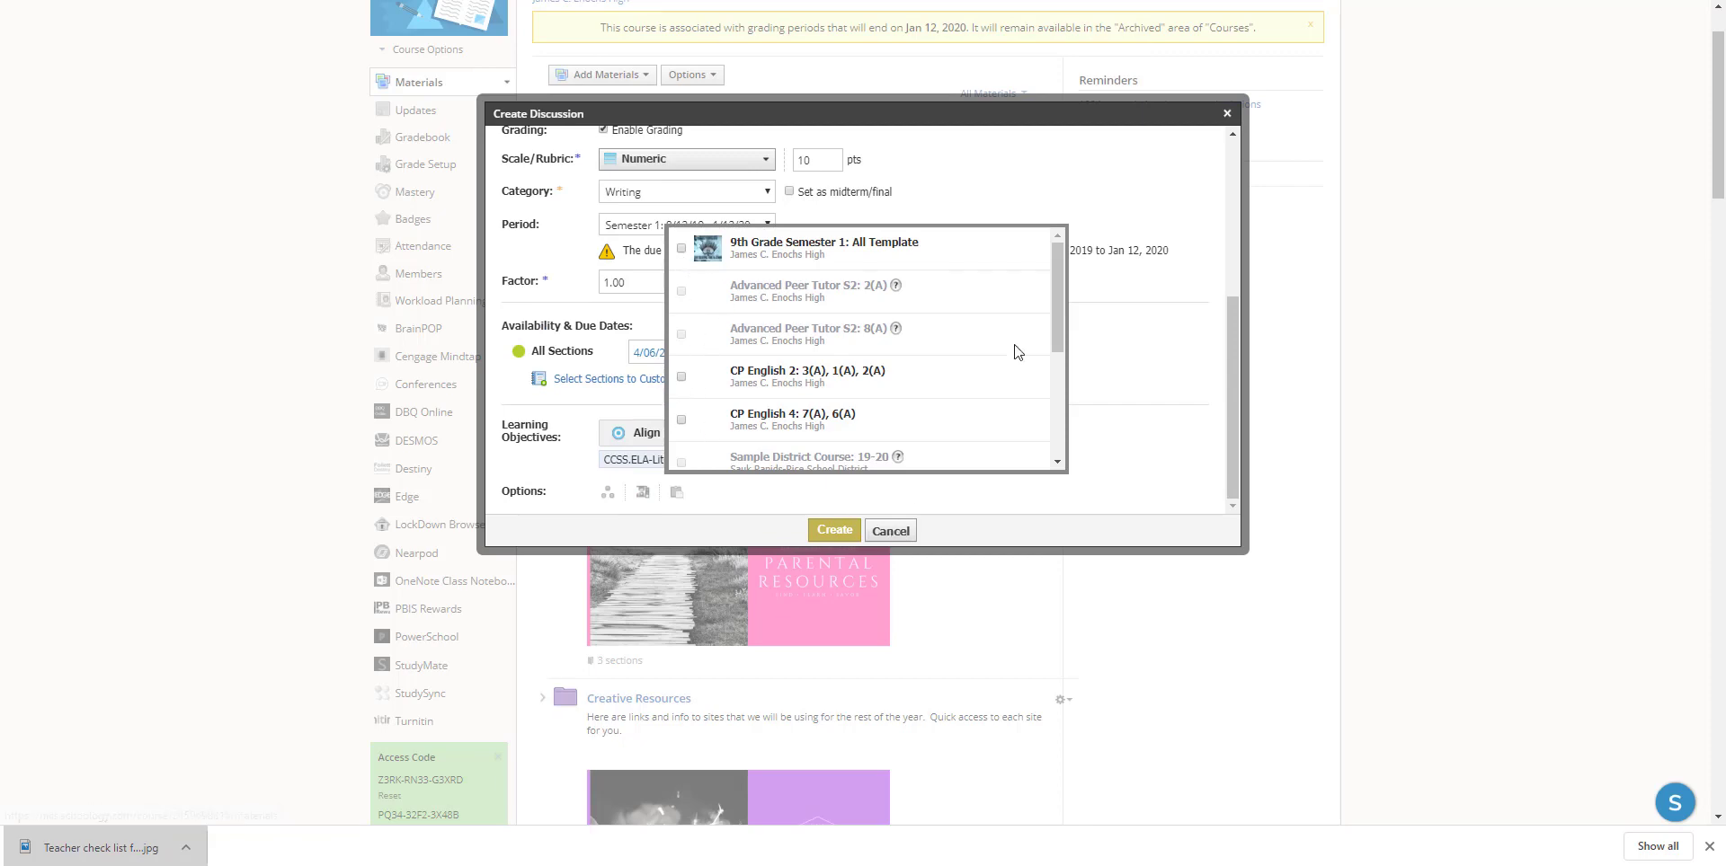
{"action": "left_click", "coordinate": [901, 532]}
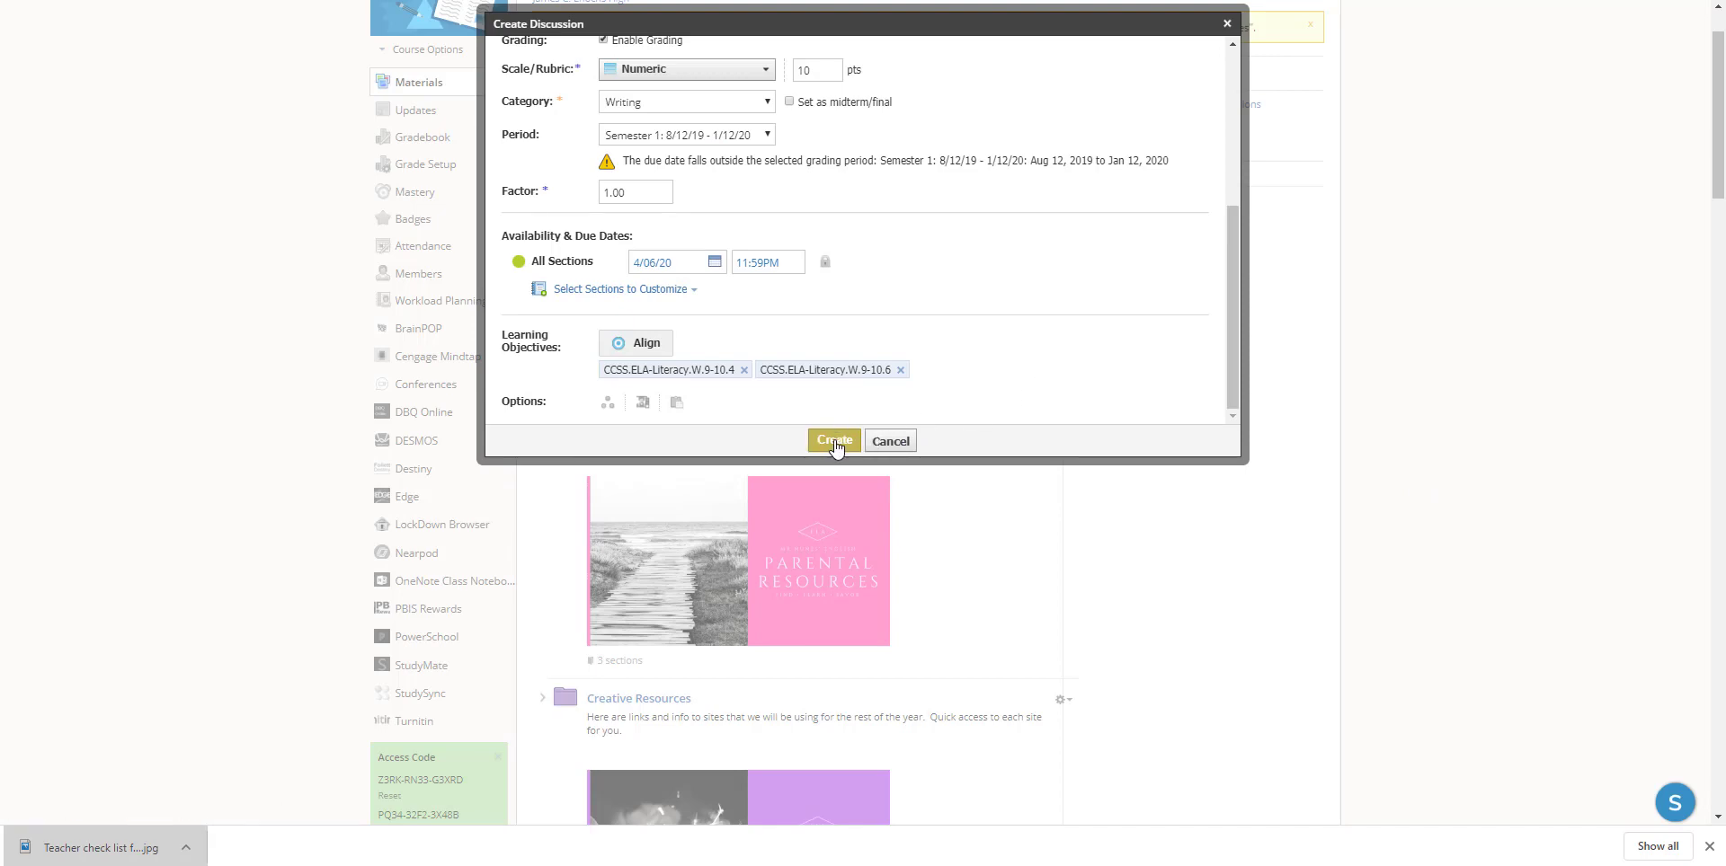
Create Discussion 4/6 and find it at the bottom of the Materials list.
{"action": "left_click", "coordinate": [834, 442]}
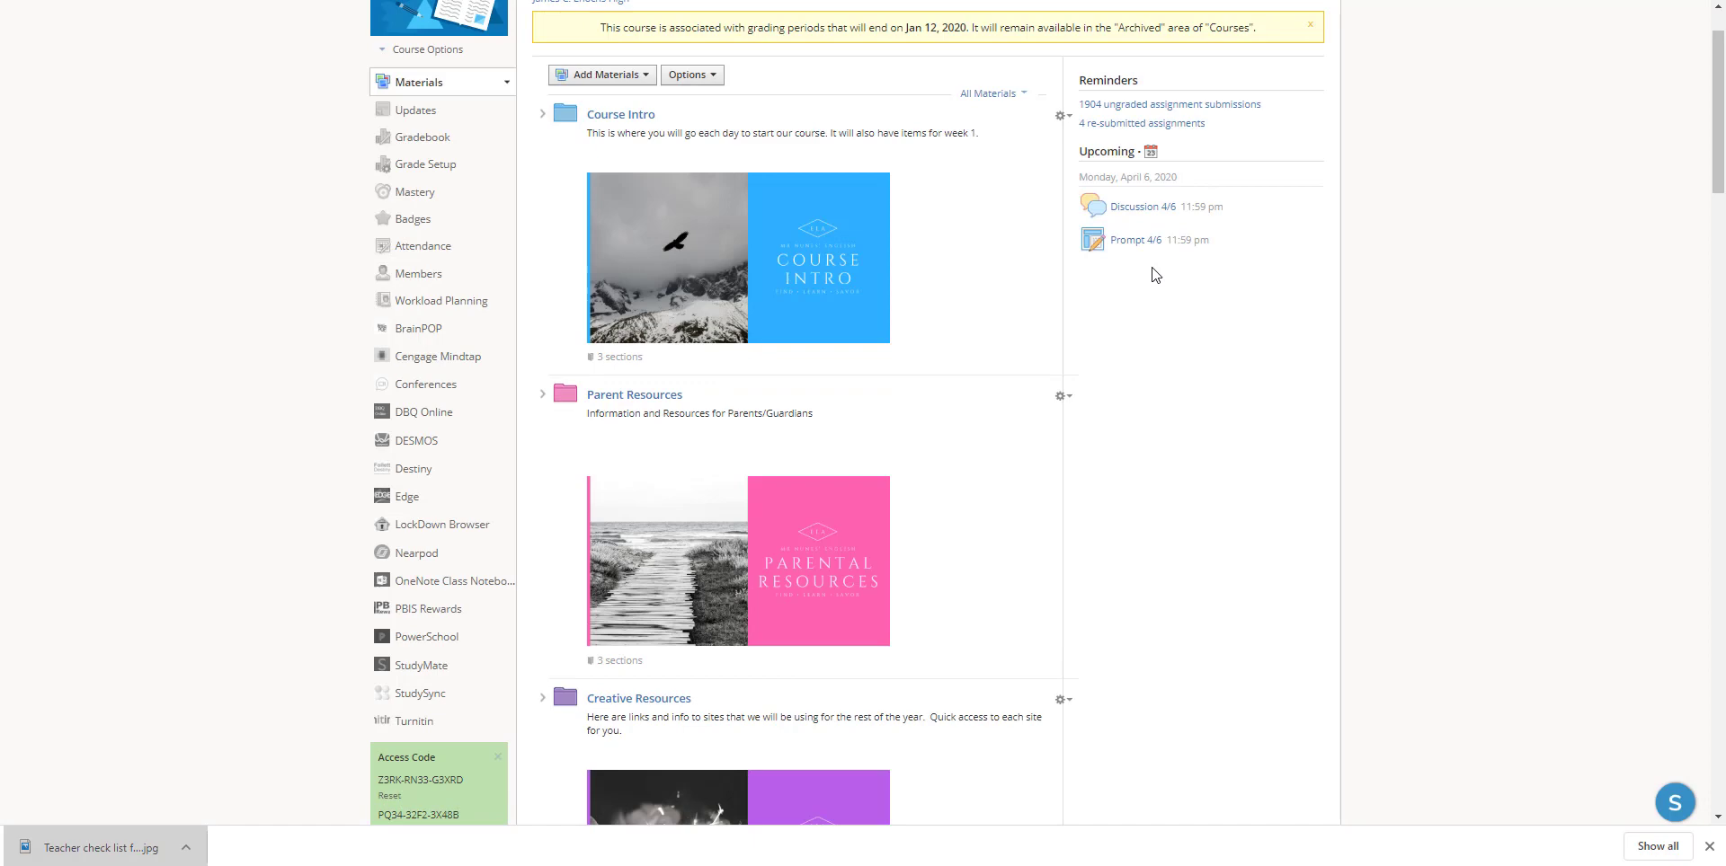
{"action": "scroll", "coordinate": [1186, 252], "scroll_direction": "down", "scroll_amount": 7}
{"action": "scroll", "coordinate": [1208, 260], "scroll_direction": "down", "scroll_amount": 10}
{"action": "scroll", "coordinate": [1201, 297], "scroll_direction": "down", "scroll_amount": 10}
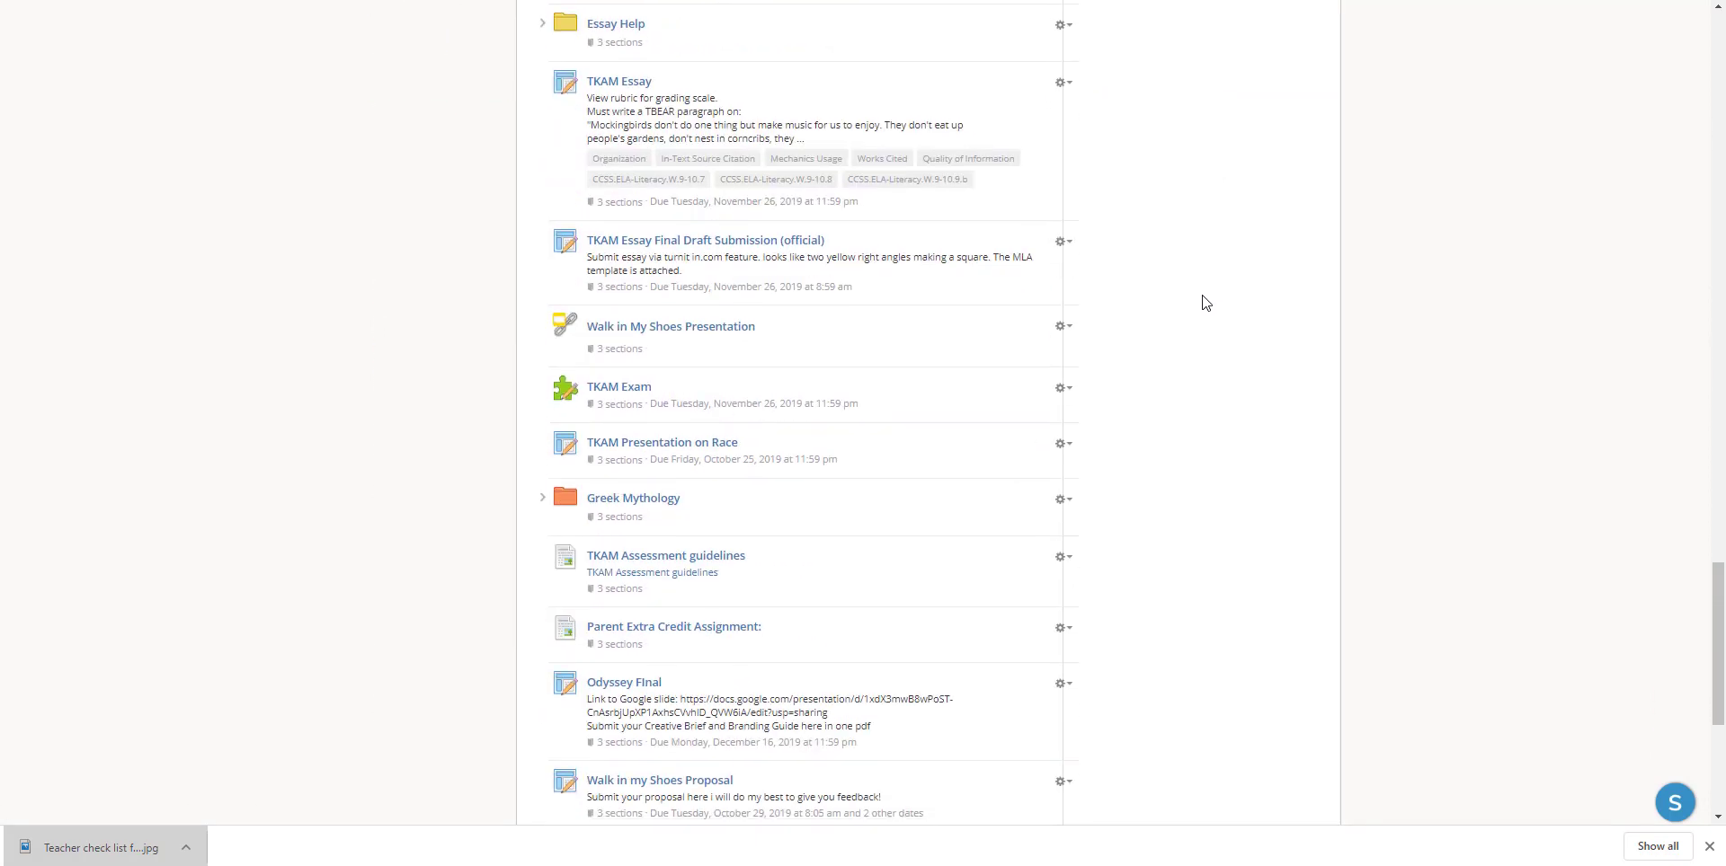
{"action": "scroll", "coordinate": [1195, 307], "scroll_direction": "down", "scroll_amount": 5}
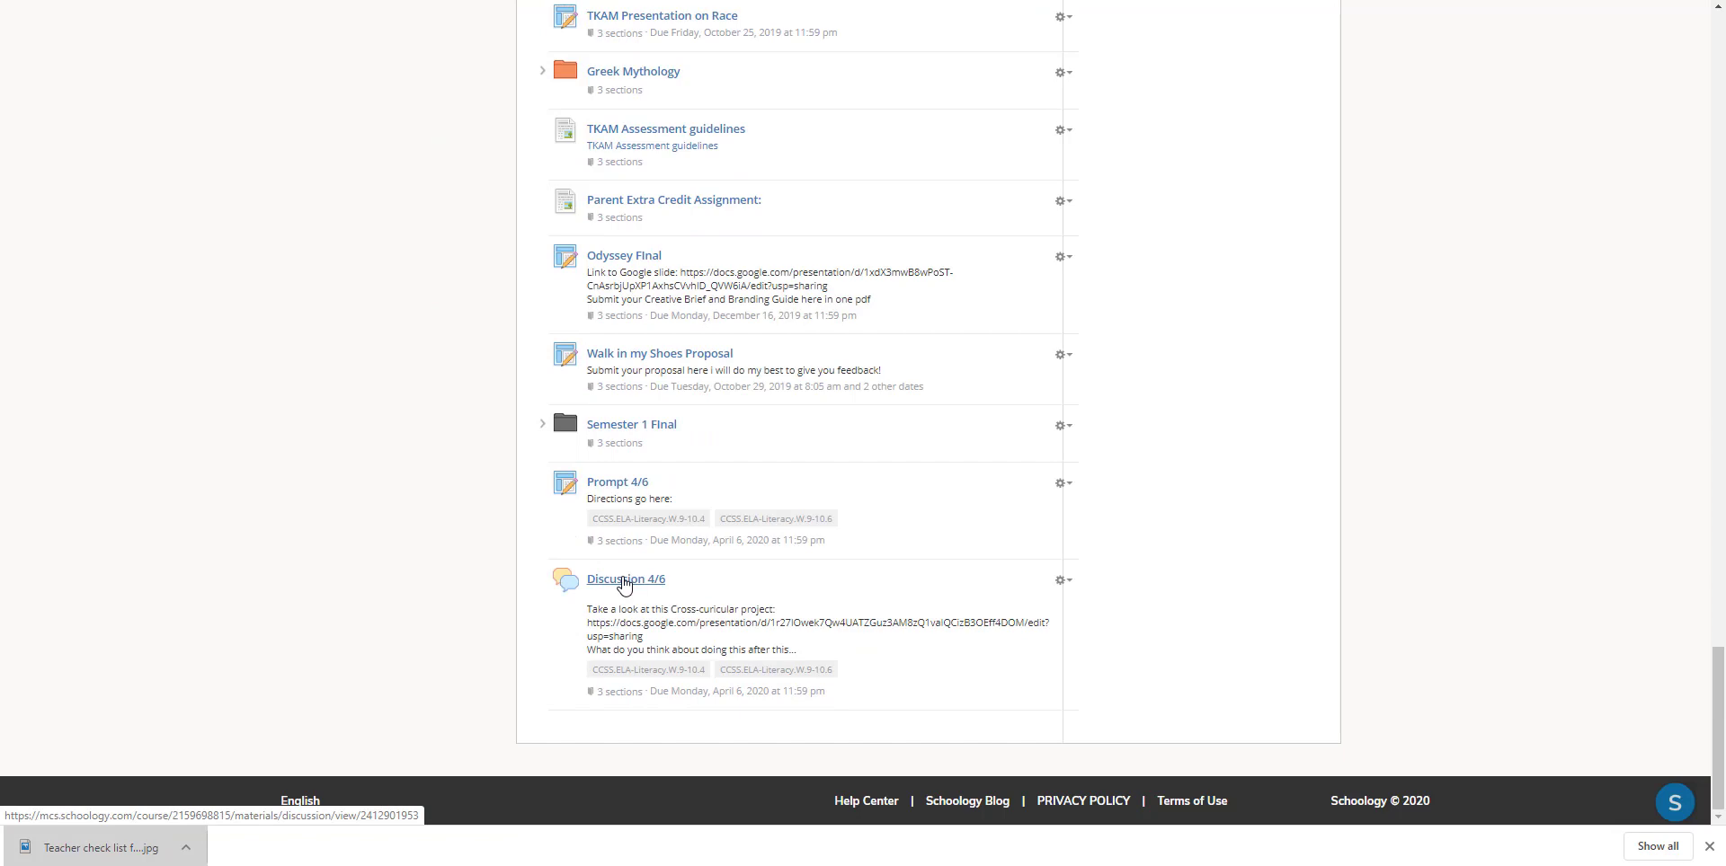
Open Discussion 4/6, highlight one student's reply, and scroll through the remaining replies.
{"action": "left_click", "coordinate": [624, 585]}
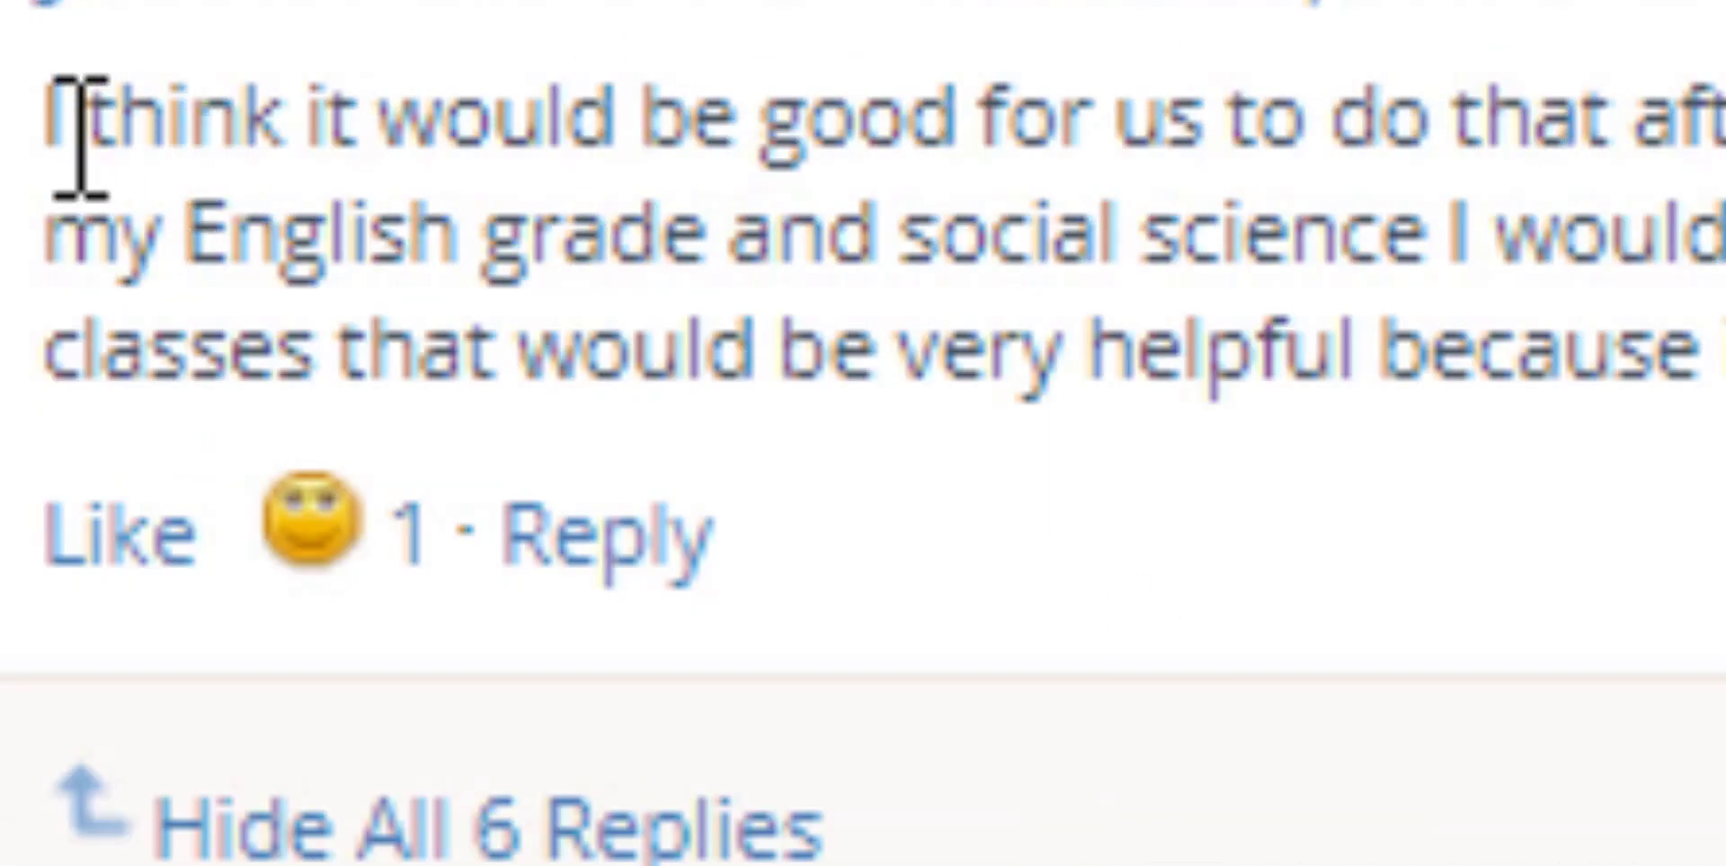
{"action": "mouse_move", "coordinate": [43, 112]}
{"action": "left_mouse_down"}
{"action": "mouse_move", "coordinate": [714, 539]}
{"action": "mouse_move", "coordinate": [714, 409]}
{"action": "left_mouse_up"}
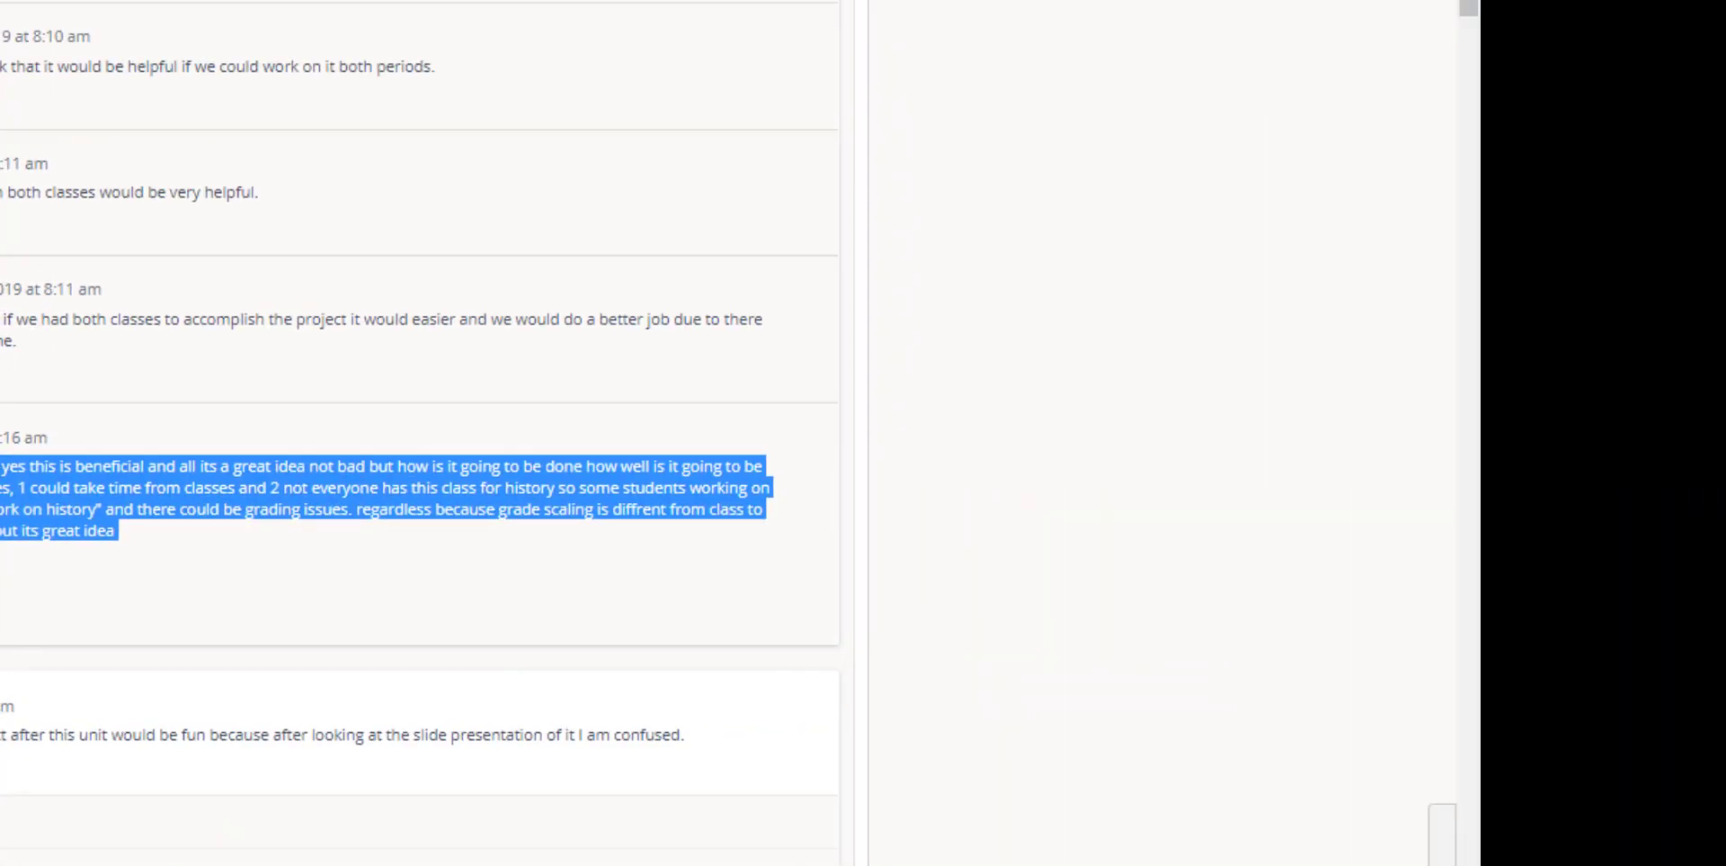
{"action": "scroll", "coordinate": [814, 701], "scroll_direction": "down", "scroll_amount": 5}
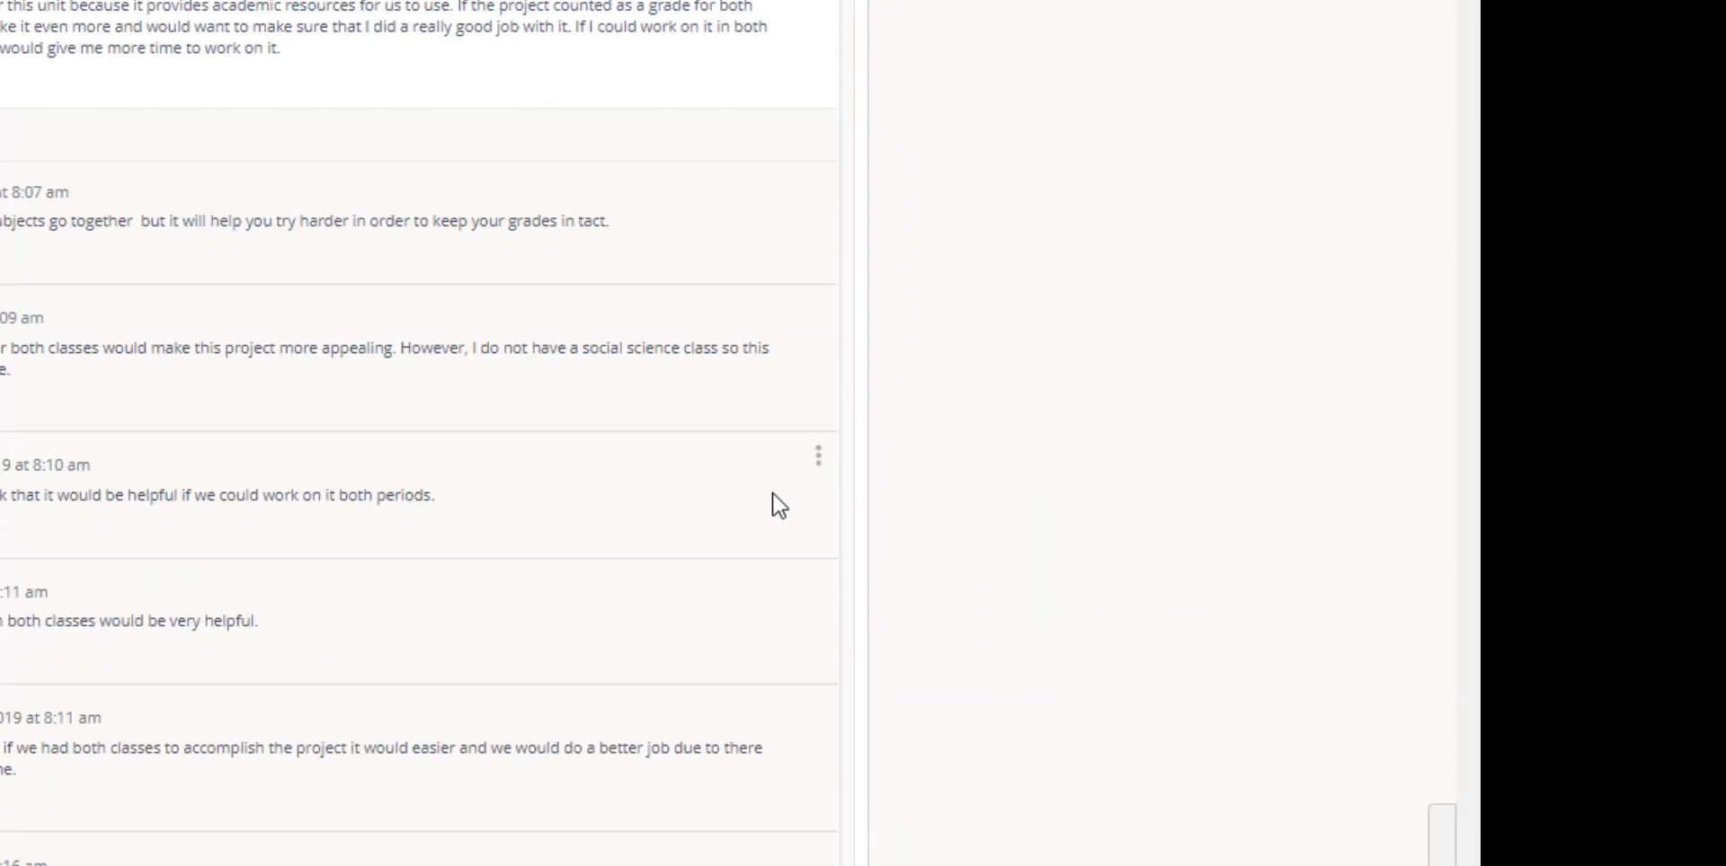
{"action": "scroll", "coordinate": [775, 503], "scroll_direction": "down", "scroll_amount": 5}
{"action": "scroll", "coordinate": [746, 494], "scroll_direction": "down", "scroll_amount": 5}
{"action": "scroll", "coordinate": [715, 476], "scroll_direction": "down", "scroll_amount": 5}
{"action": "scroll", "coordinate": [709, 466], "scroll_direction": "down", "scroll_amount": 5}
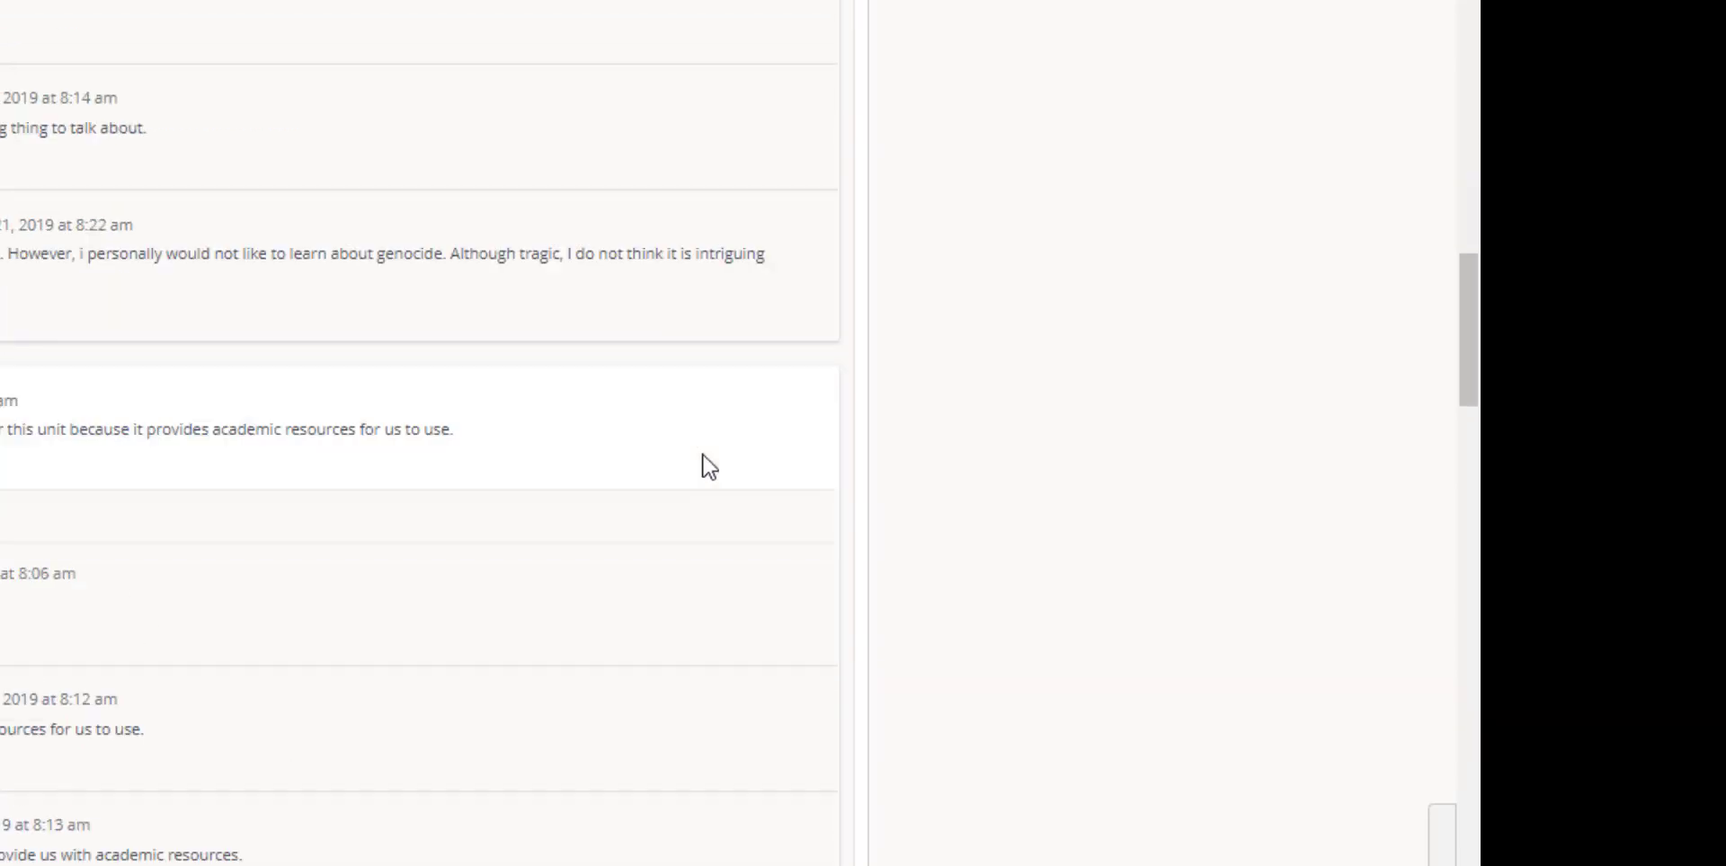
{"action": "scroll", "coordinate": [710, 467], "scroll_direction": "down", "scroll_amount": 5}
{"action": "scroll", "coordinate": [724, 458], "scroll_direction": "down", "scroll_amount": 5}
{"action": "scroll", "coordinate": [730, 453], "scroll_direction": "down", "scroll_amount": 5}
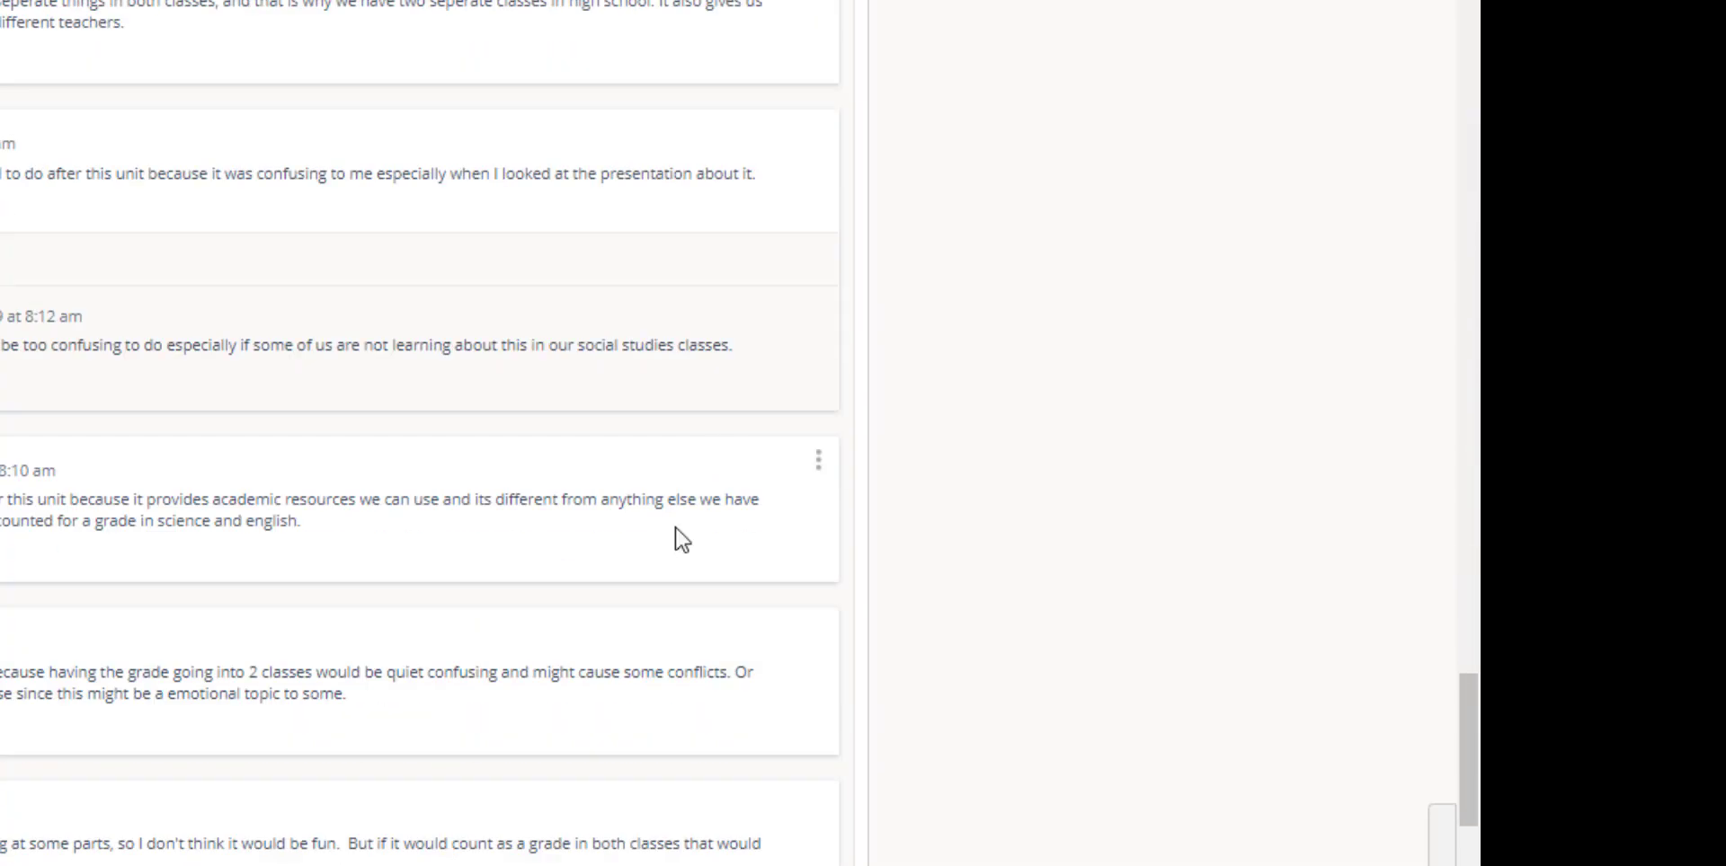